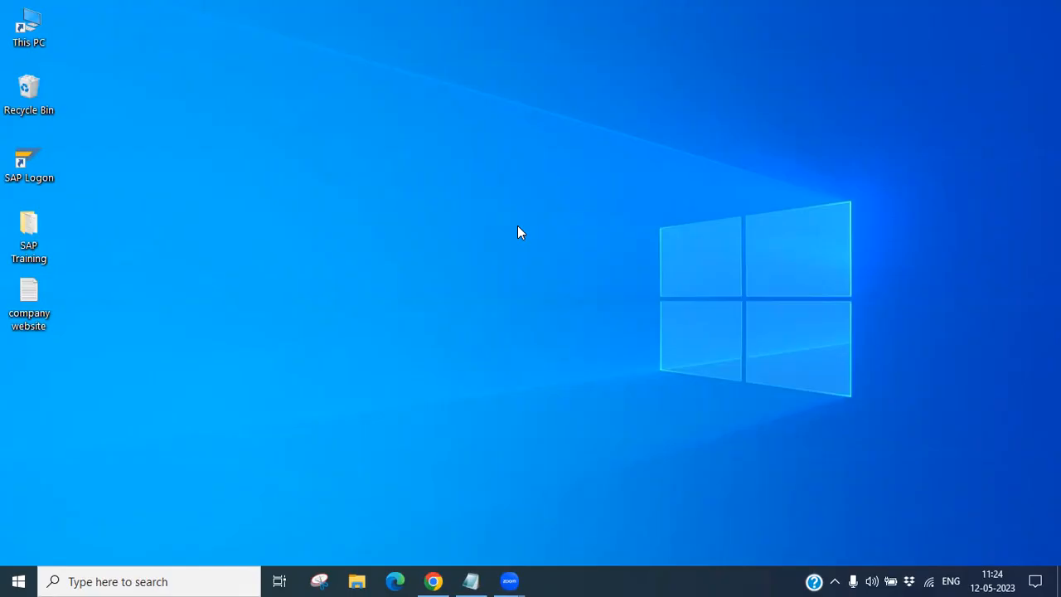
Step: Look up the remote server address and sign-in details in the ABAP on HANA access e-mail
click(427, 580)
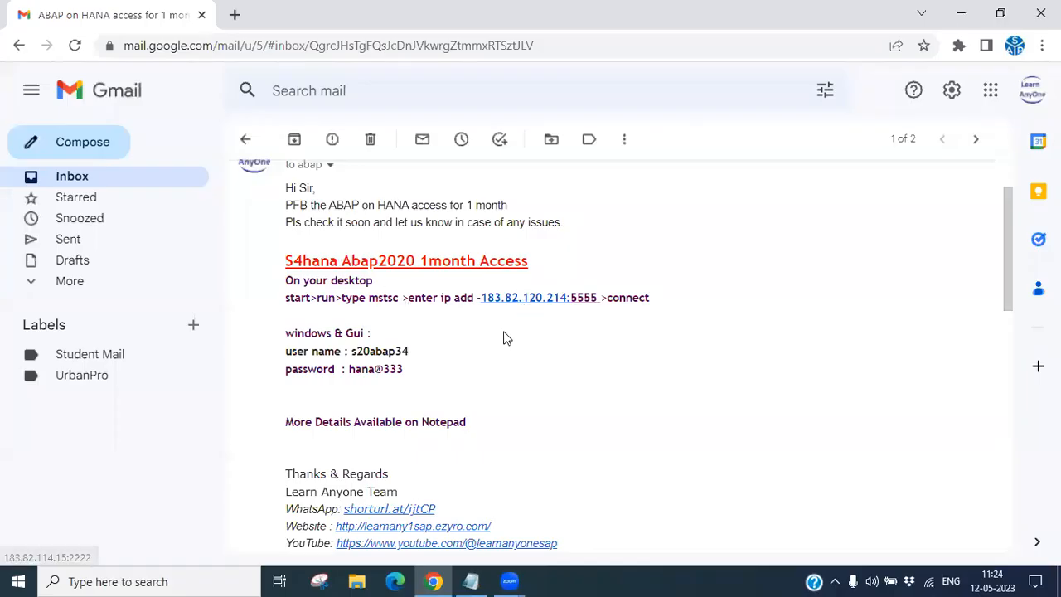
drag(406, 370, 278, 269)
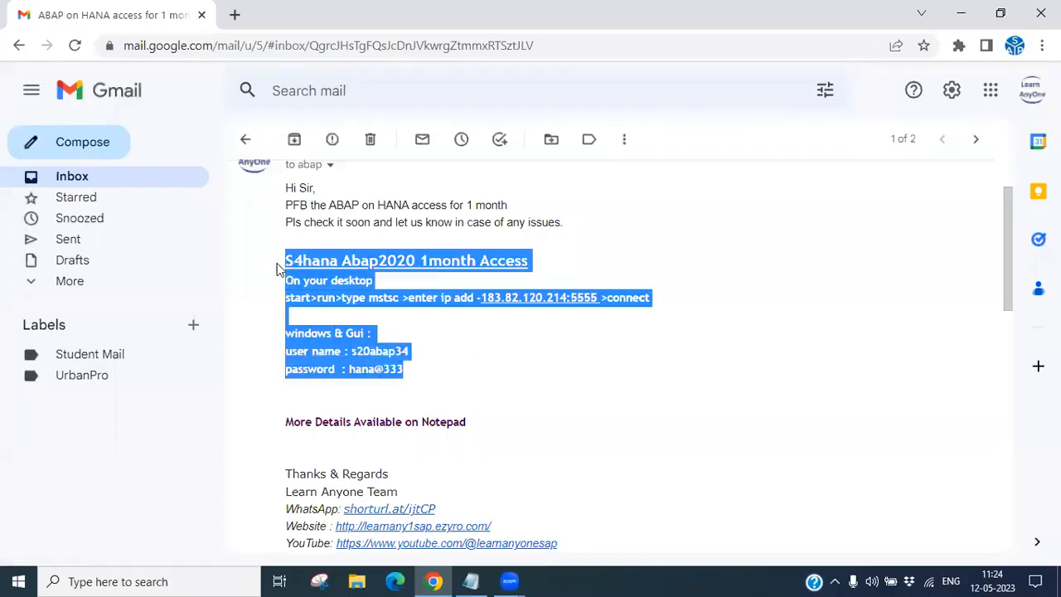
click(489, 353)
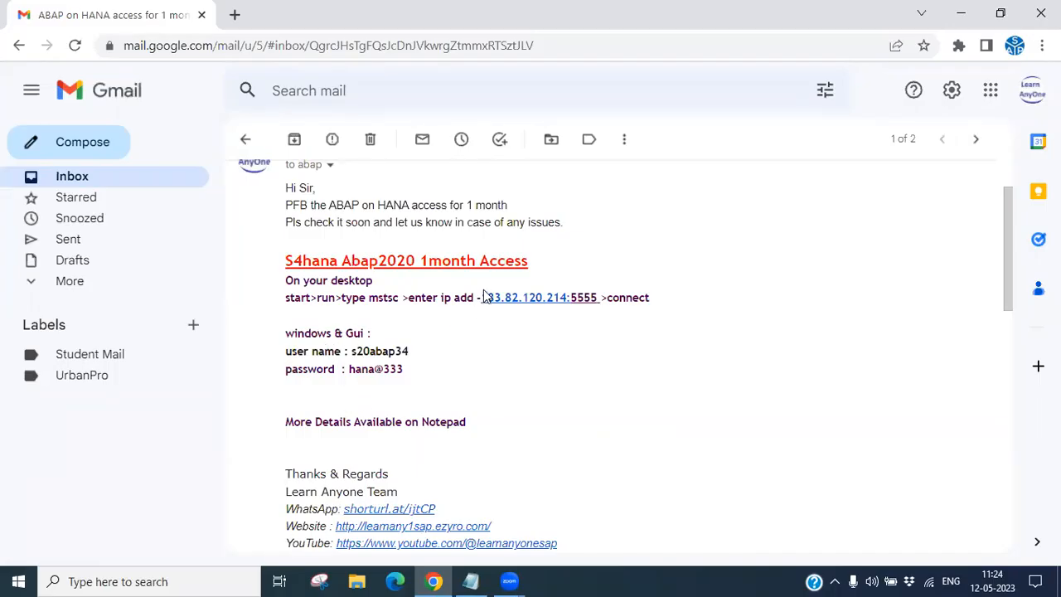
drag(598, 297, 481, 296)
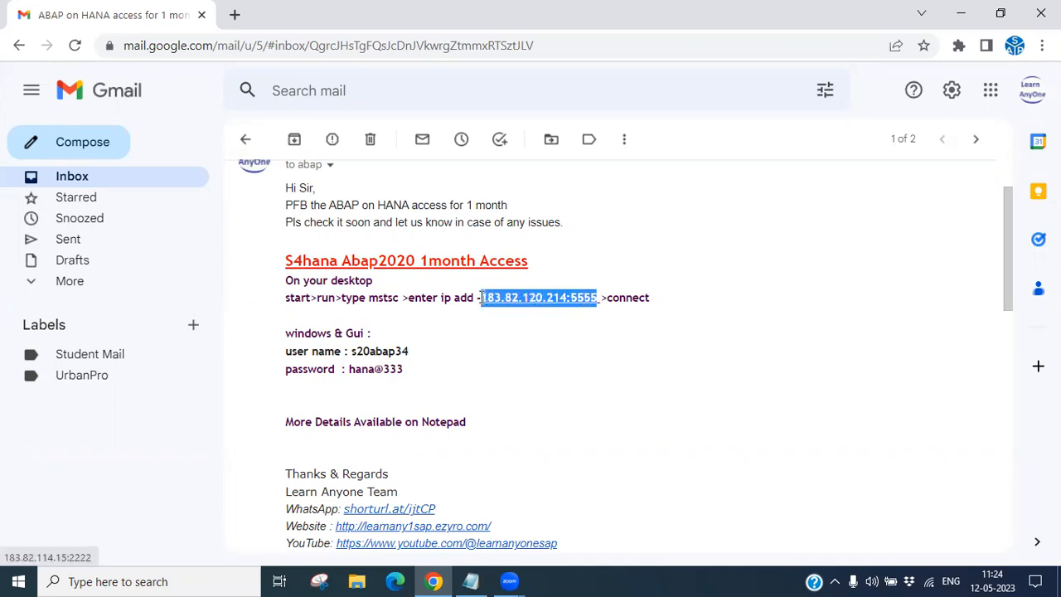
Step: Open Remote Desktop Connection and connect to the computer 183.82.120.214:5555
click(137, 581)
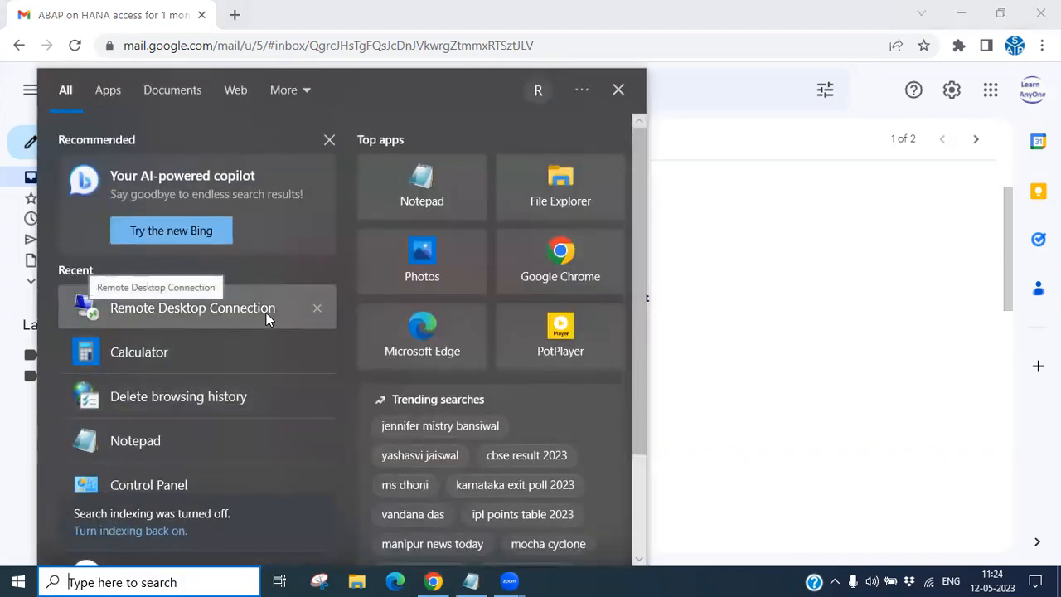
click(233, 312)
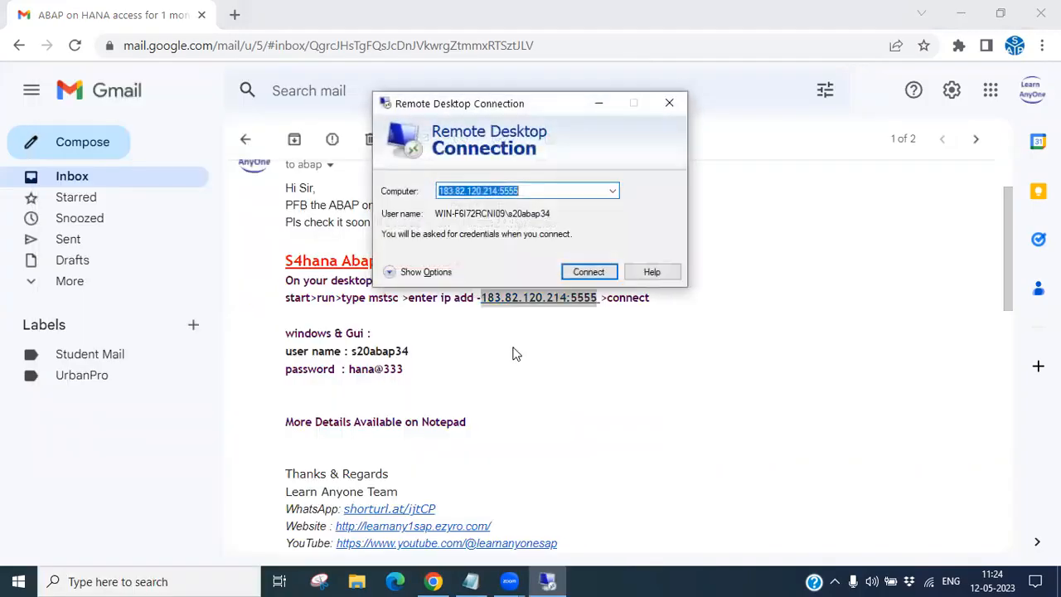
drag(553, 113, 669, 95)
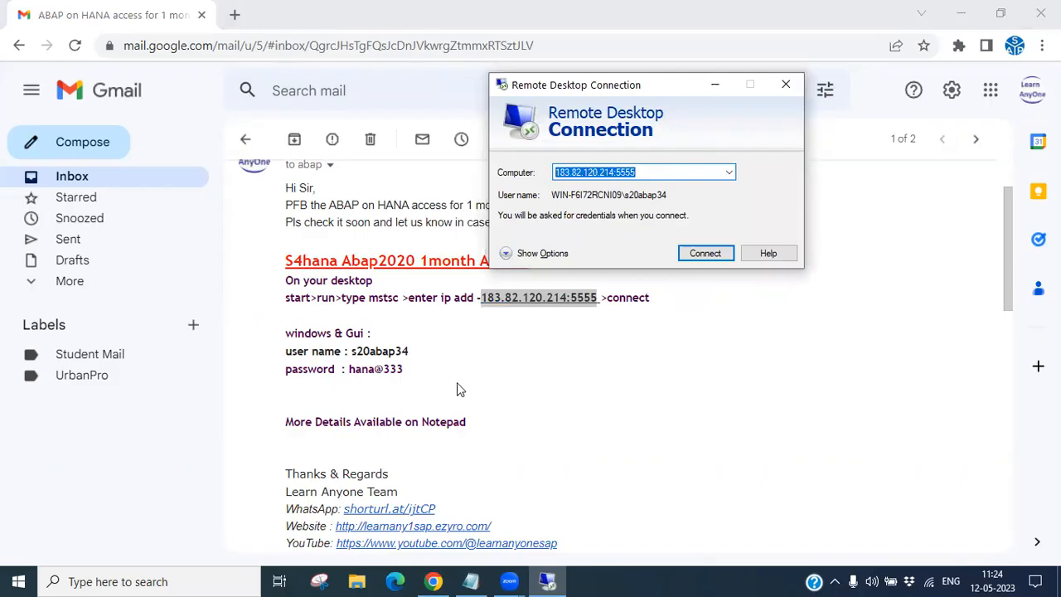
click(694, 254)
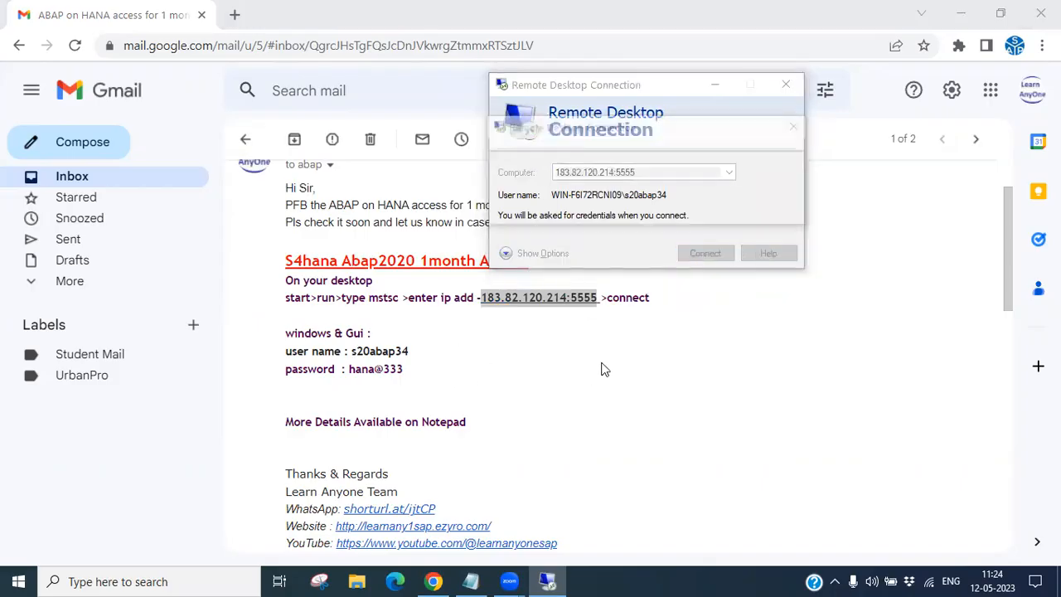
Step: Copy the account password from the access e-mail into the Windows Security credentials prompt and sign in to the remote desktop
click(363, 353)
drag(352, 352, 410, 353)
click(547, 581)
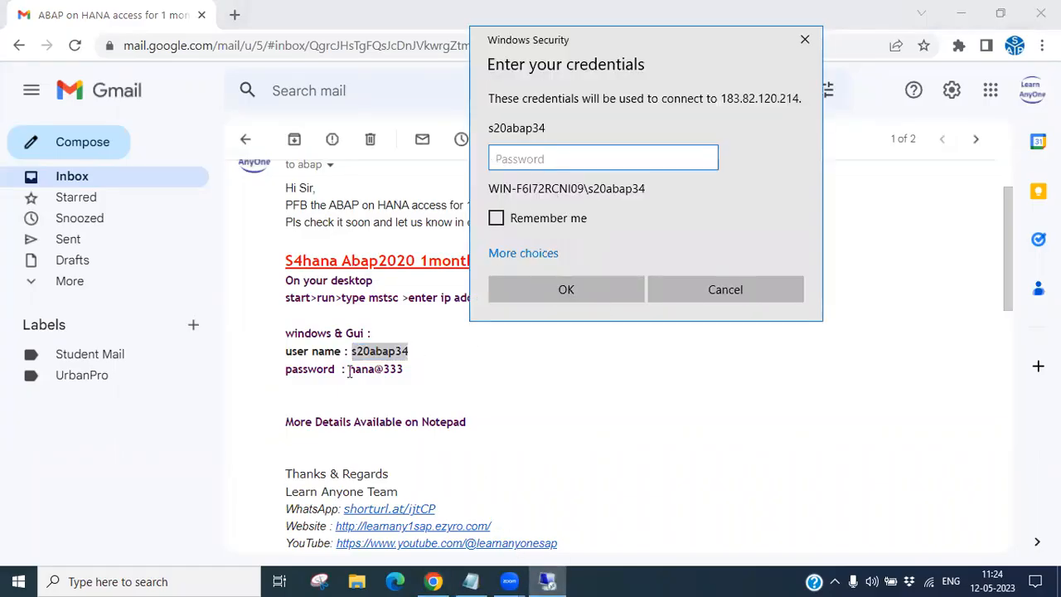
drag(350, 370, 404, 370)
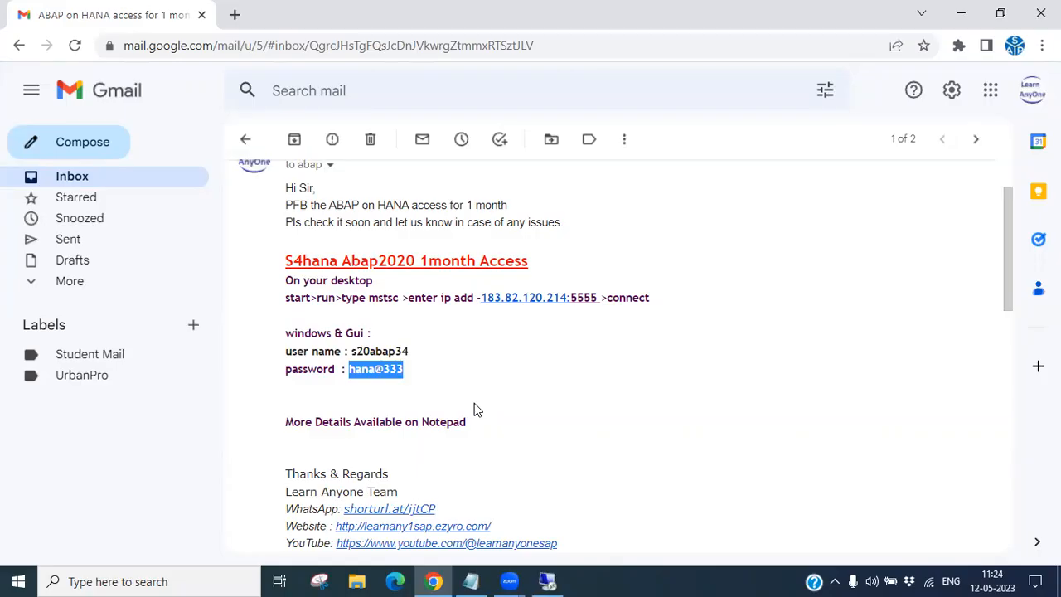
click(547, 581)
key(ctrl+v)
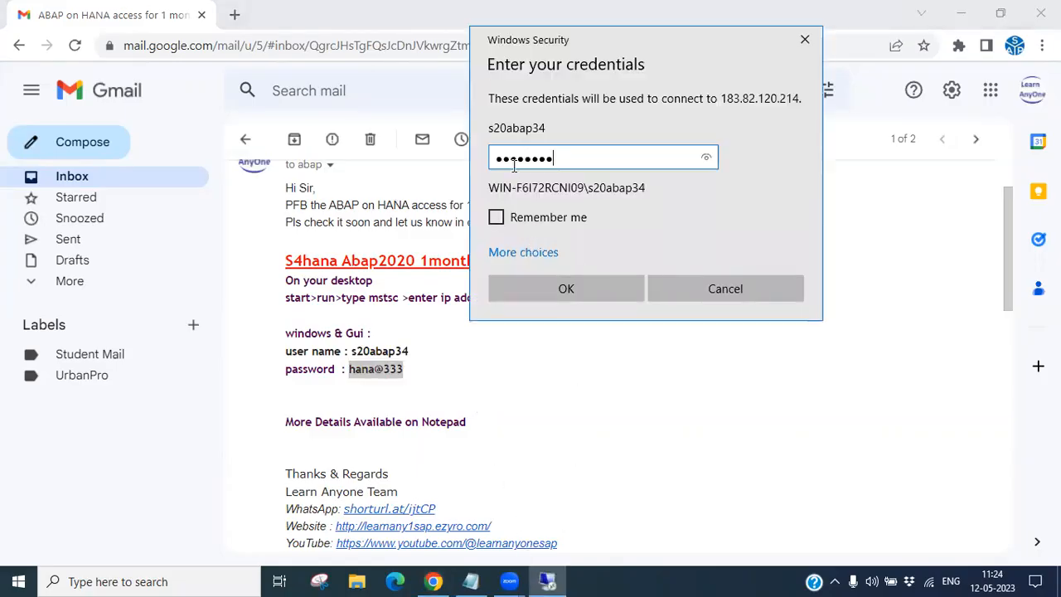
click(565, 290)
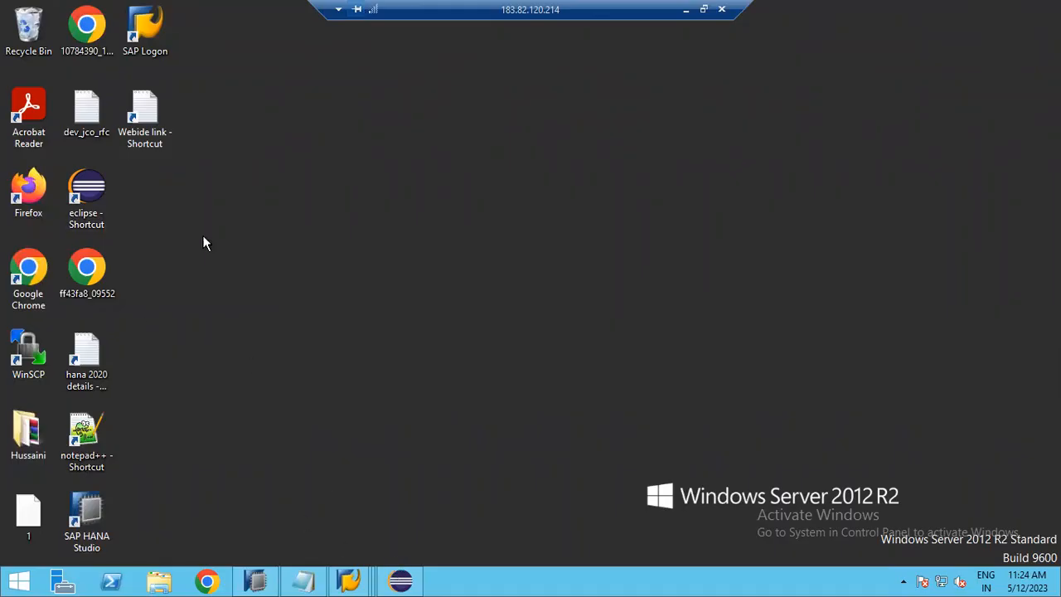
Step: Open the s4hana connection in SAP Logon and log on with the supplied user name and password
double_click(138, 40)
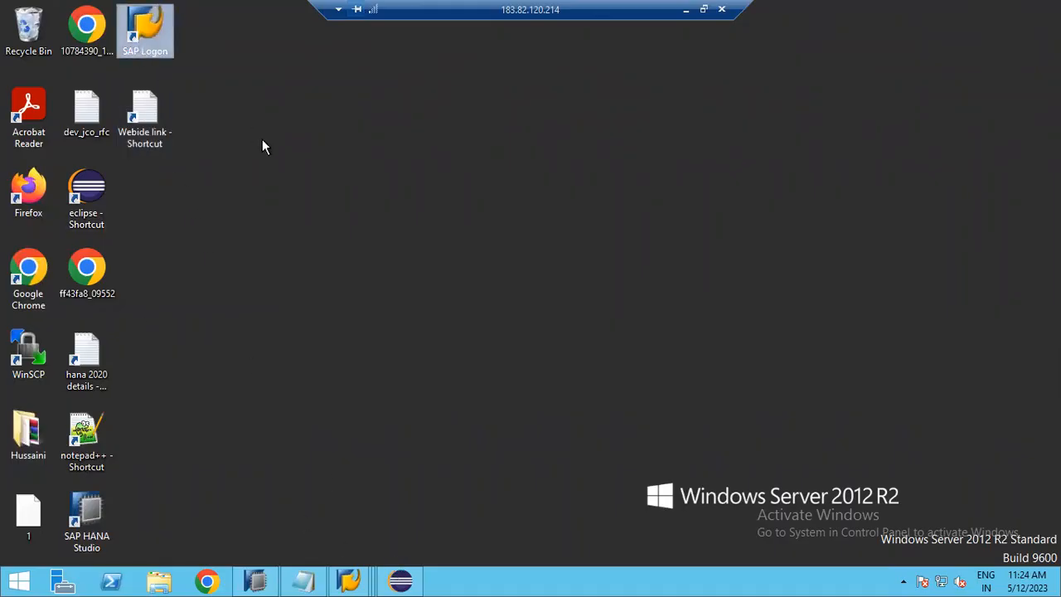
double_click(456, 180)
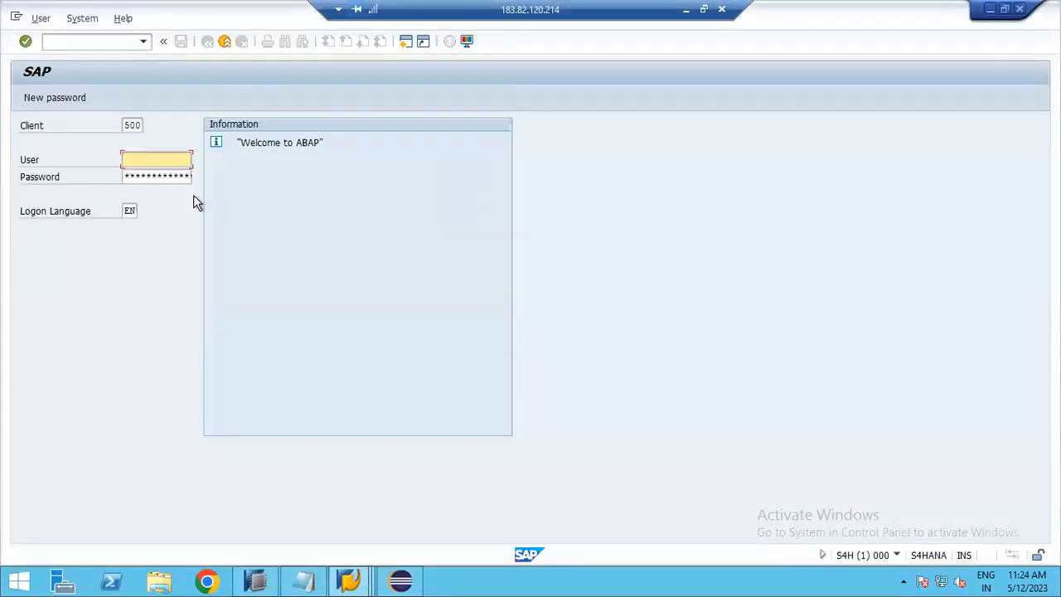
click(163, 162)
click(157, 178)
click(169, 177)
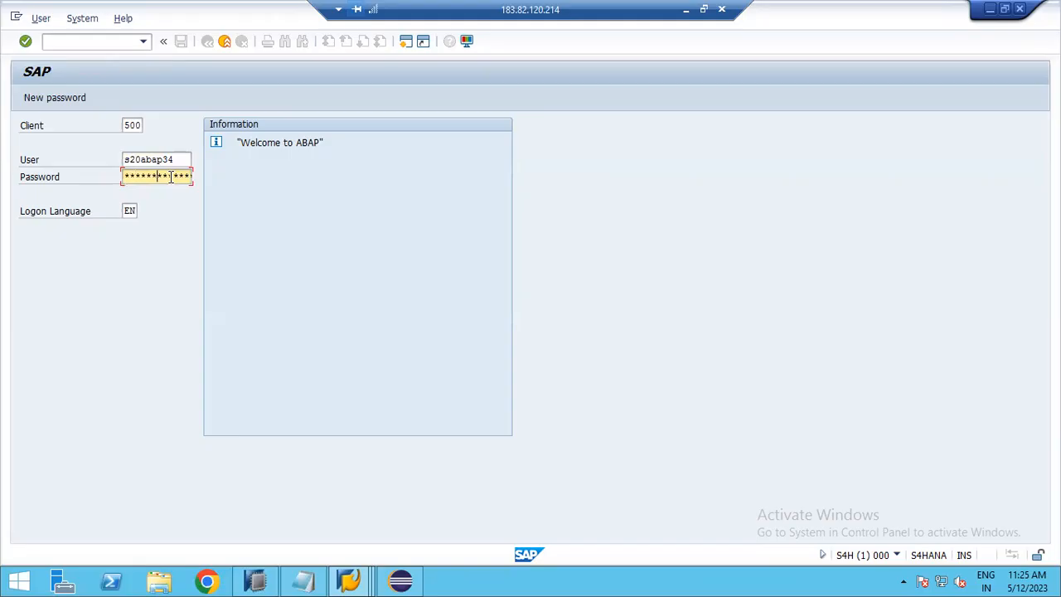
key(Return)
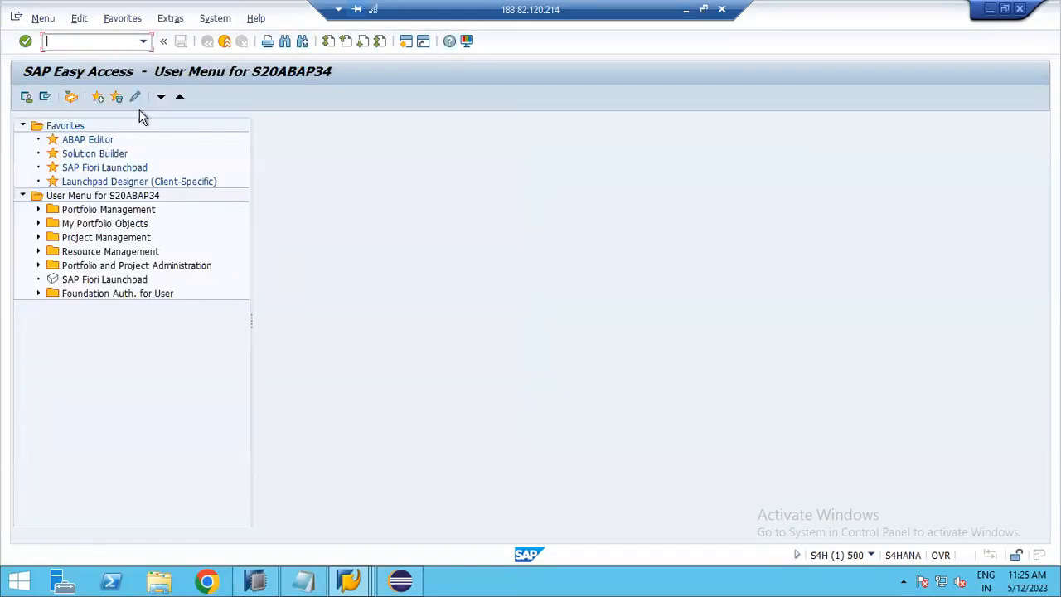
Step: Examine the SAP system status for the database system in use, and close the status window
drag(240, 16, 324, 113)
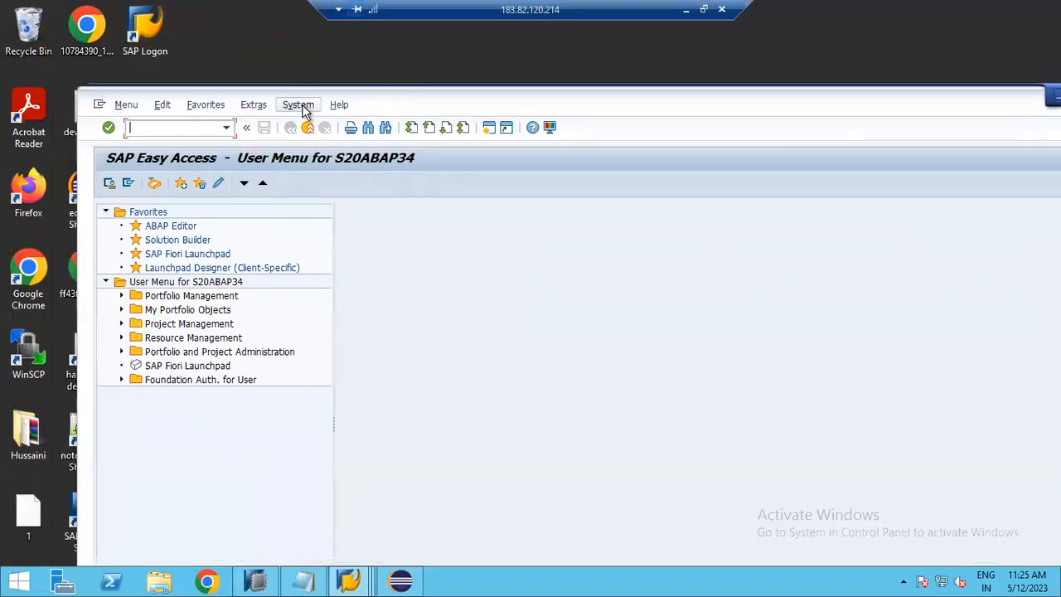
click(300, 106)
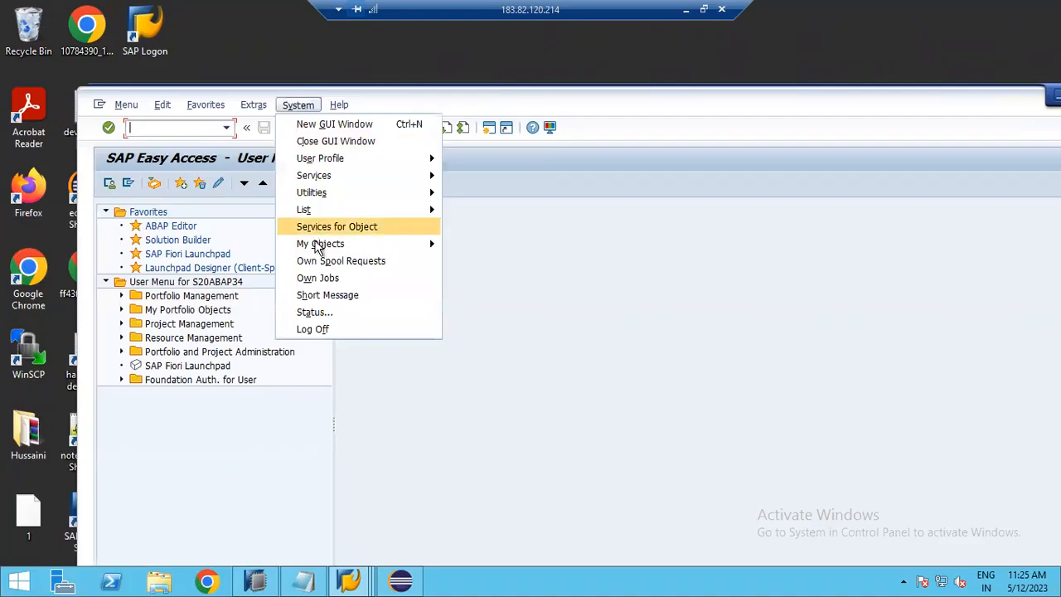
click(319, 308)
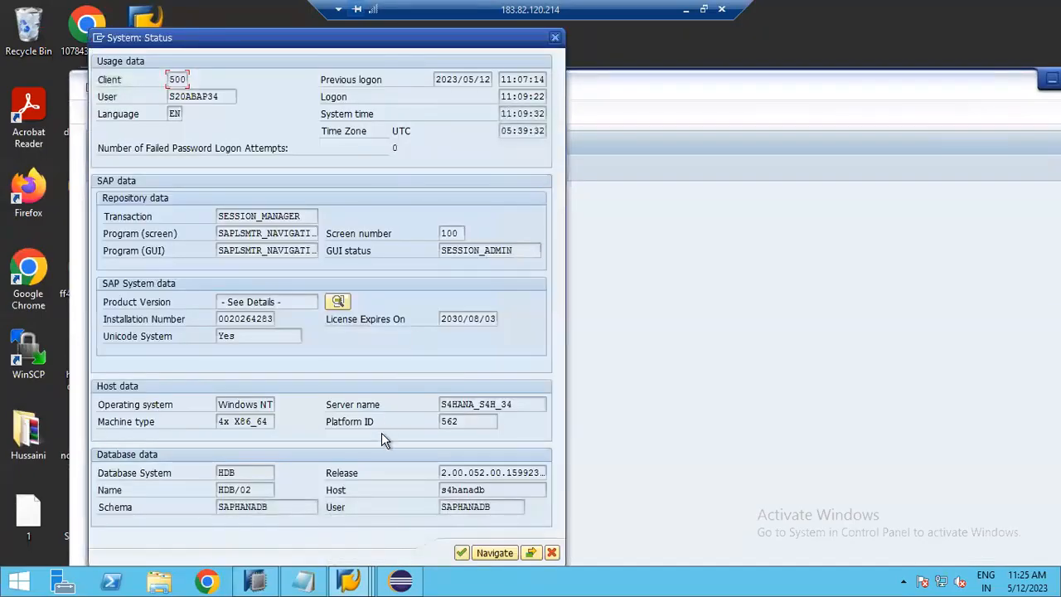
click(132, 471)
double_click(241, 472)
drag(253, 472, 210, 474)
click(218, 477)
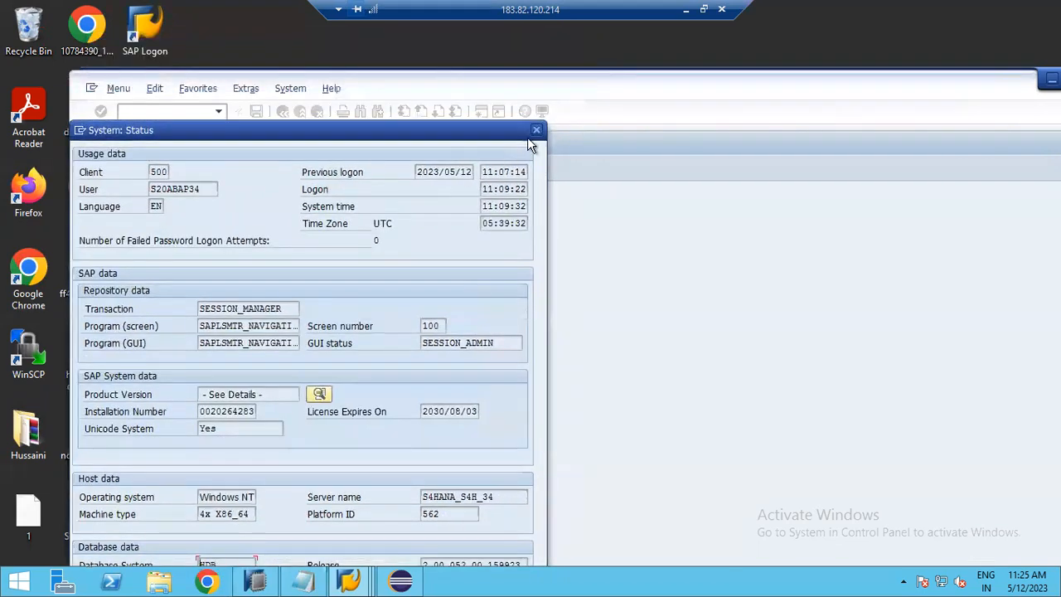
click(532, 131)
Step: Minimize the SAP Easy Access and SAP Logon windows and start SAP HANA Studio
drag(910, 81, 813, 94)
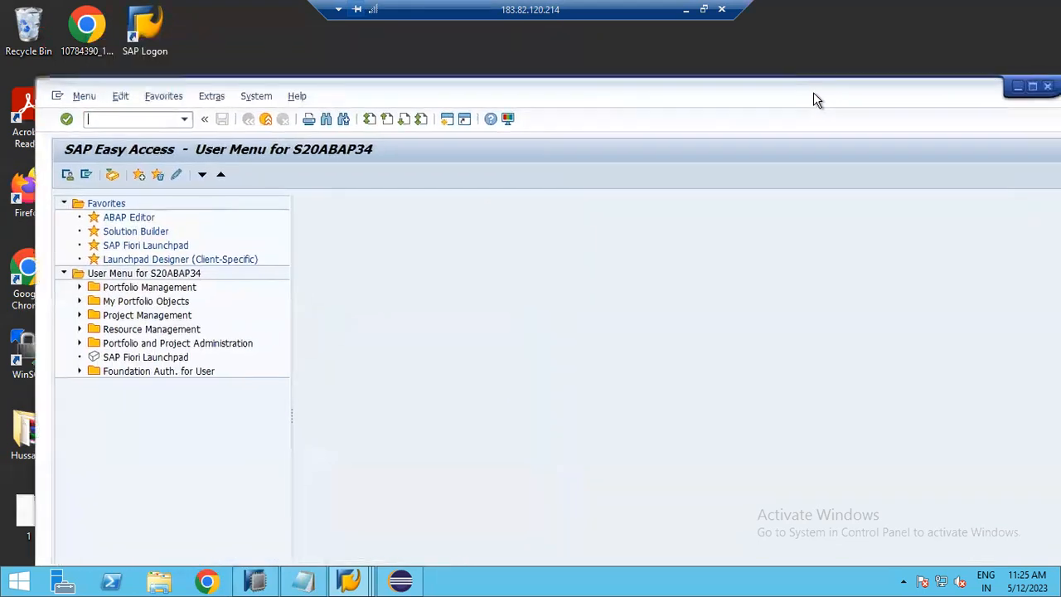
click(954, 92)
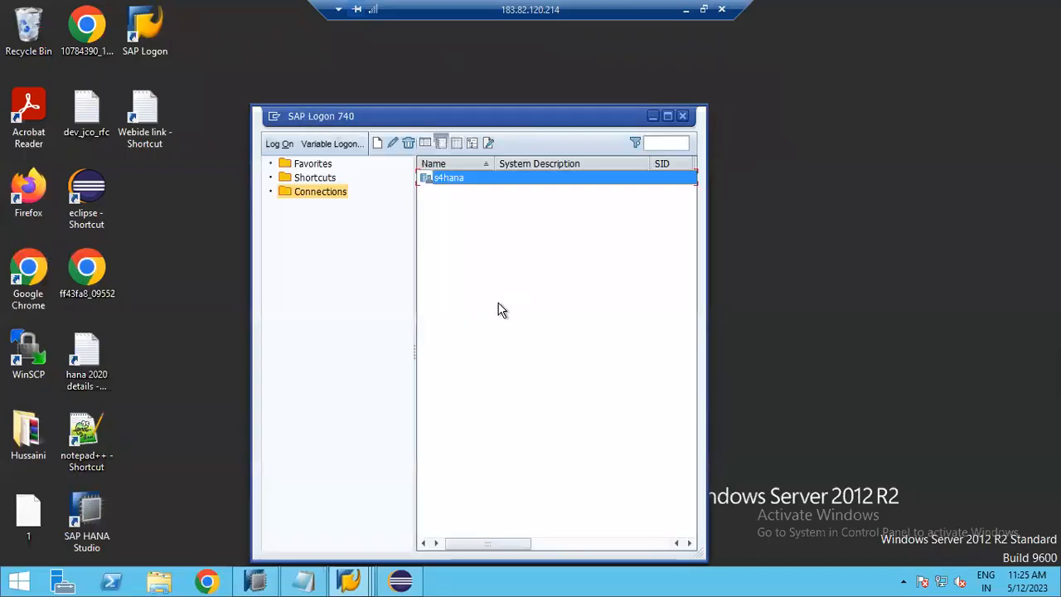
click(652, 117)
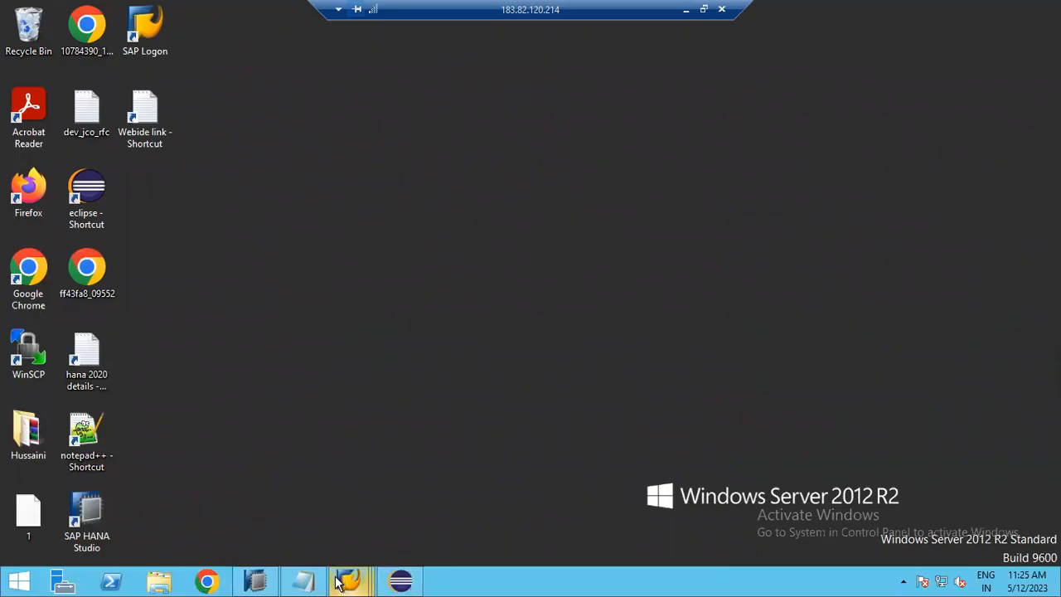
mouse_move(348, 581)
click(614, 514)
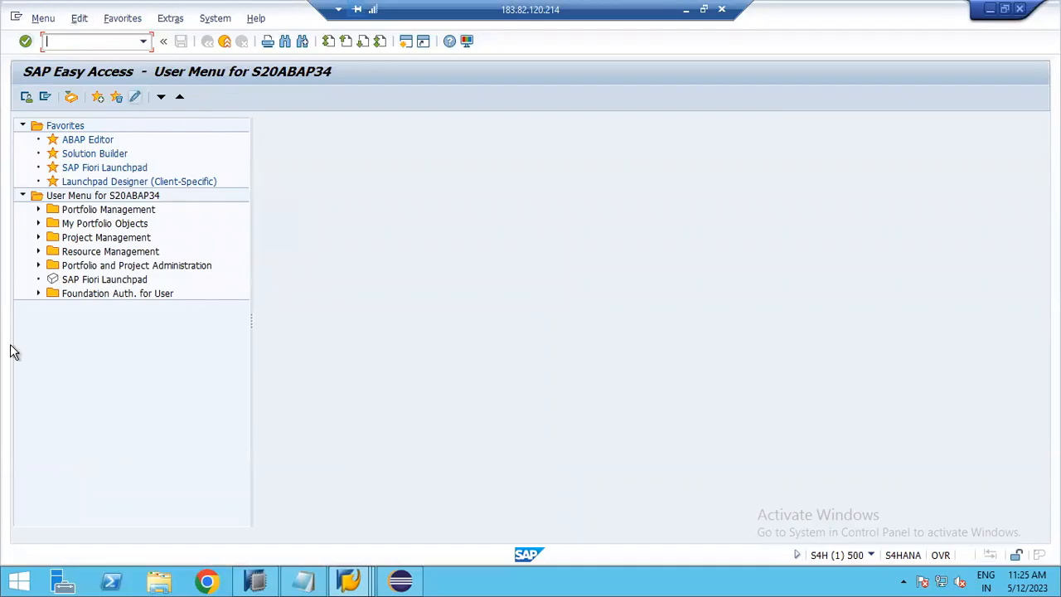
click(991, 10)
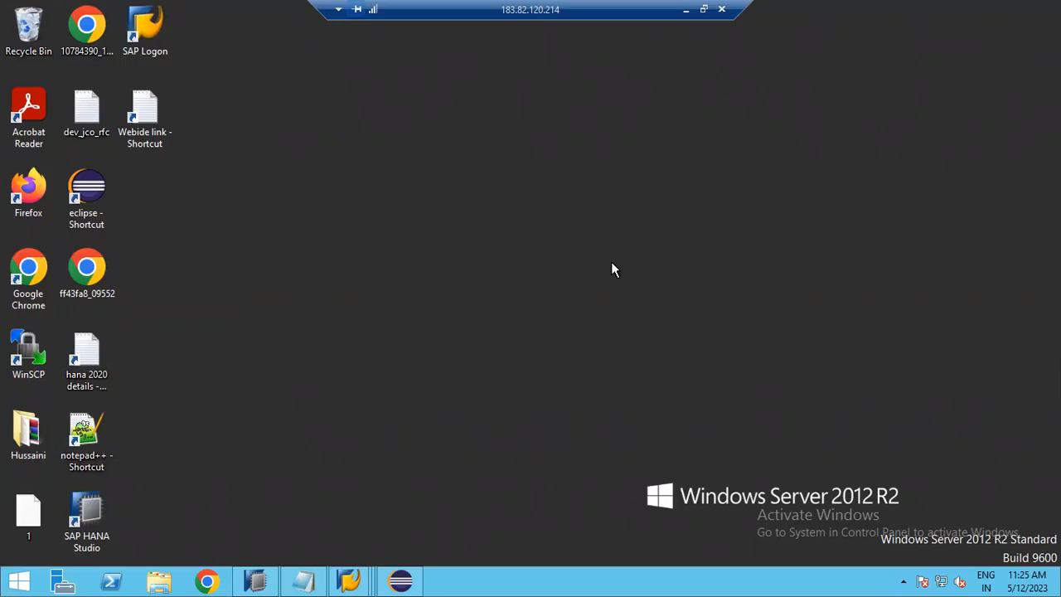
double_click(102, 518)
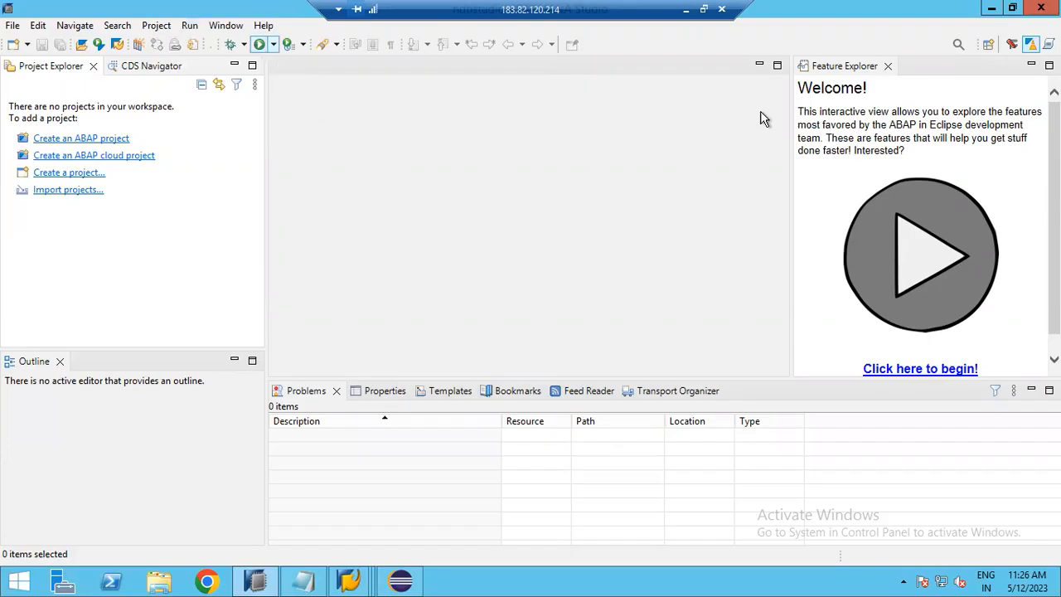
click(988, 49)
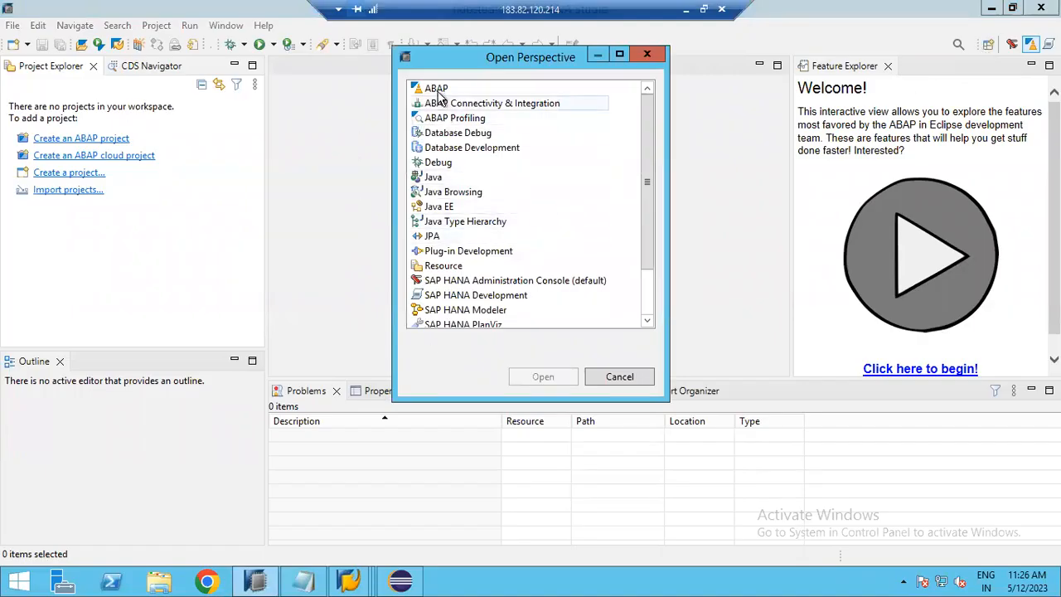
click(437, 89)
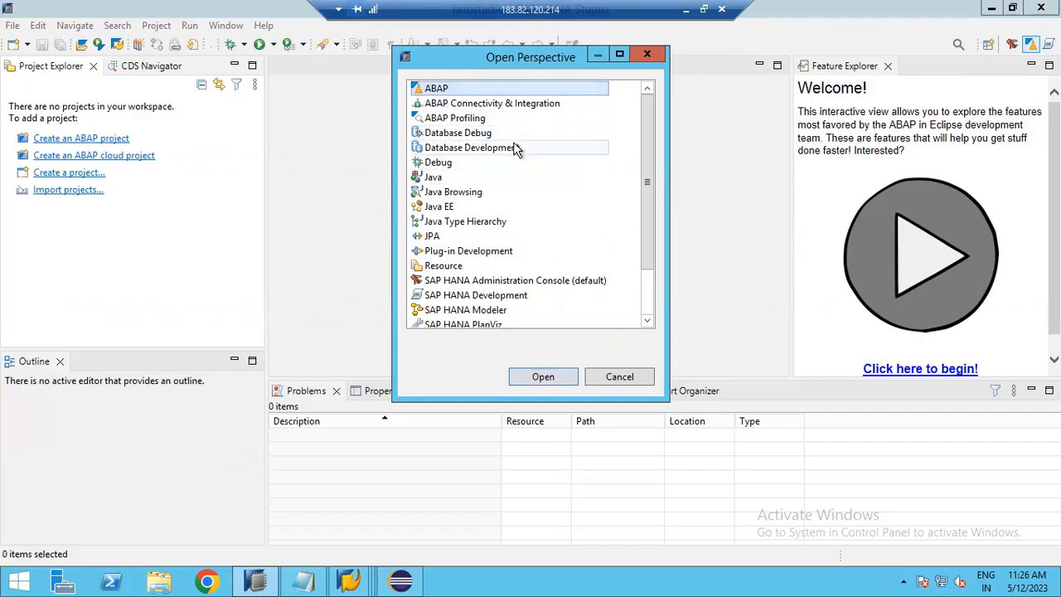
click(605, 377)
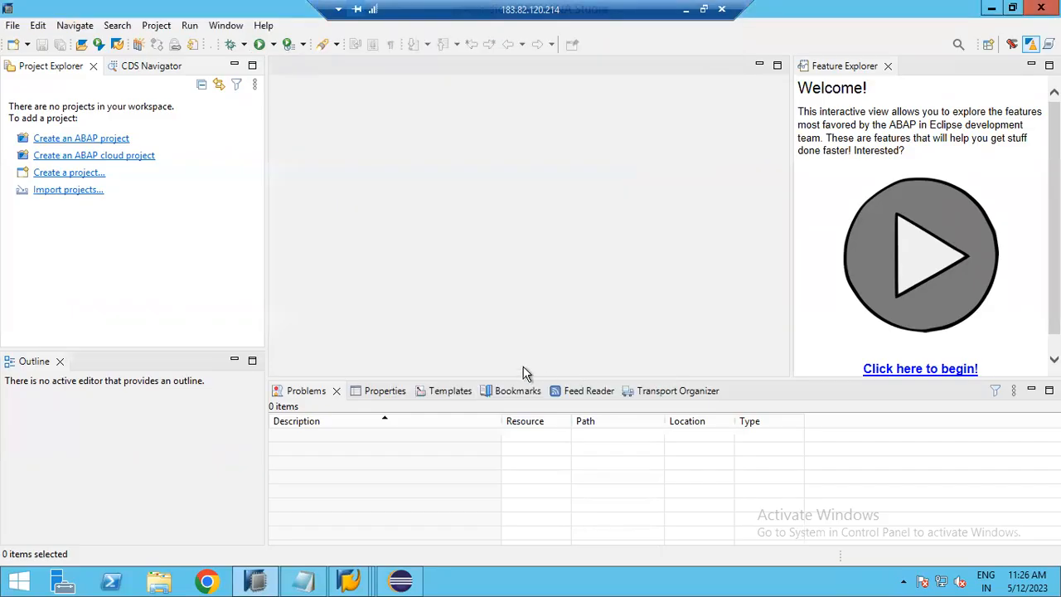
Step: Start a new ABAP project based on the s4hana connection and accept its existing connection settings
click(106, 143)
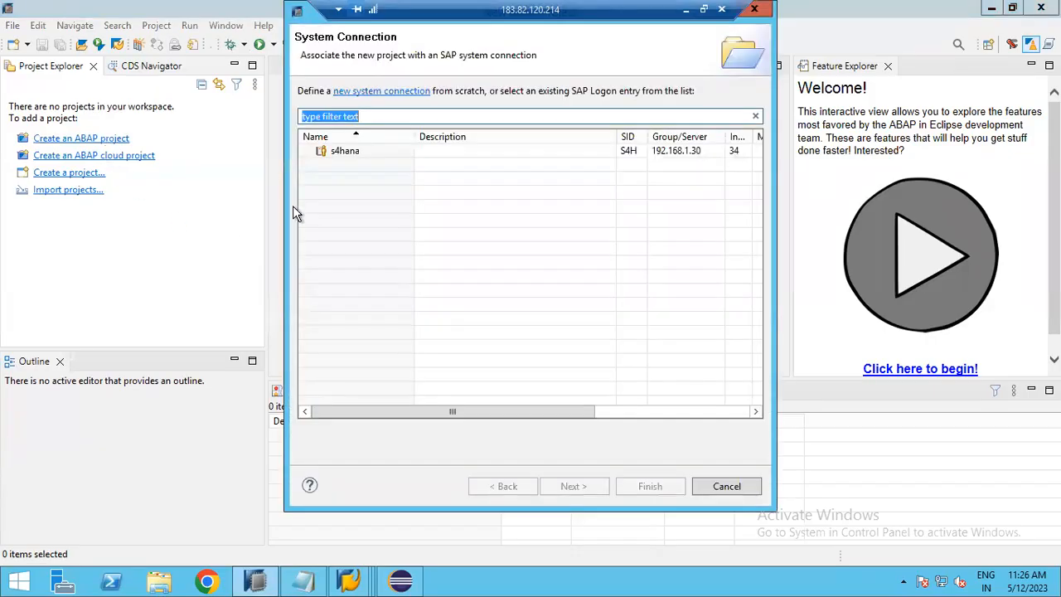
click(338, 153)
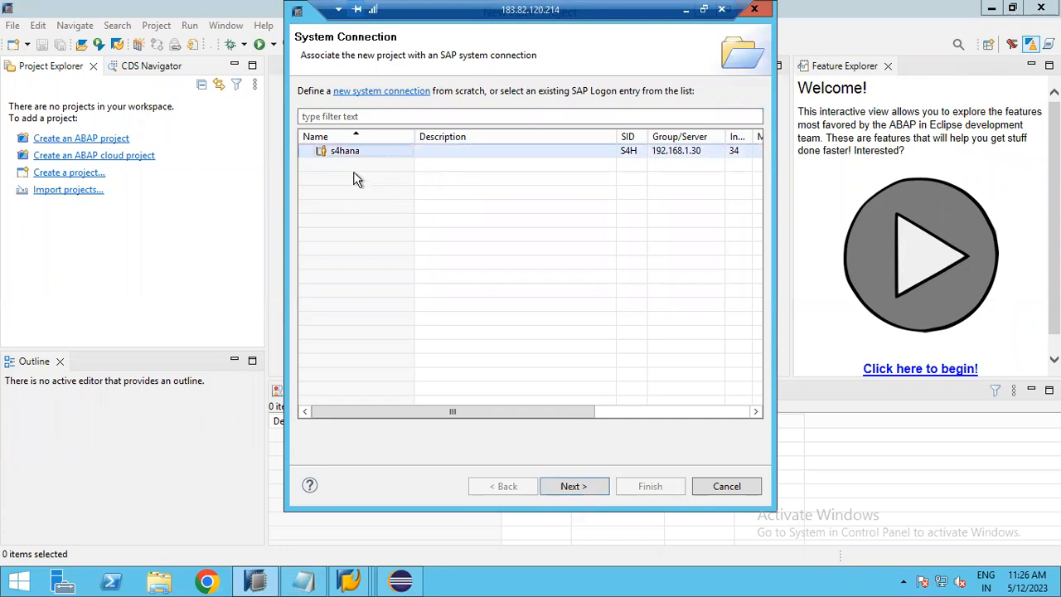
click(571, 487)
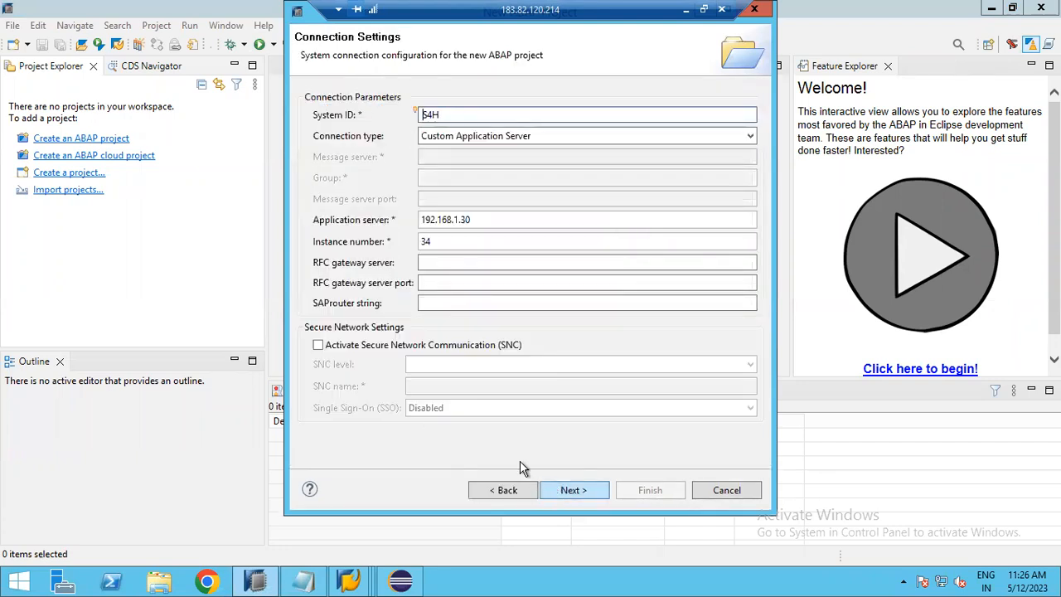
double_click(437, 117)
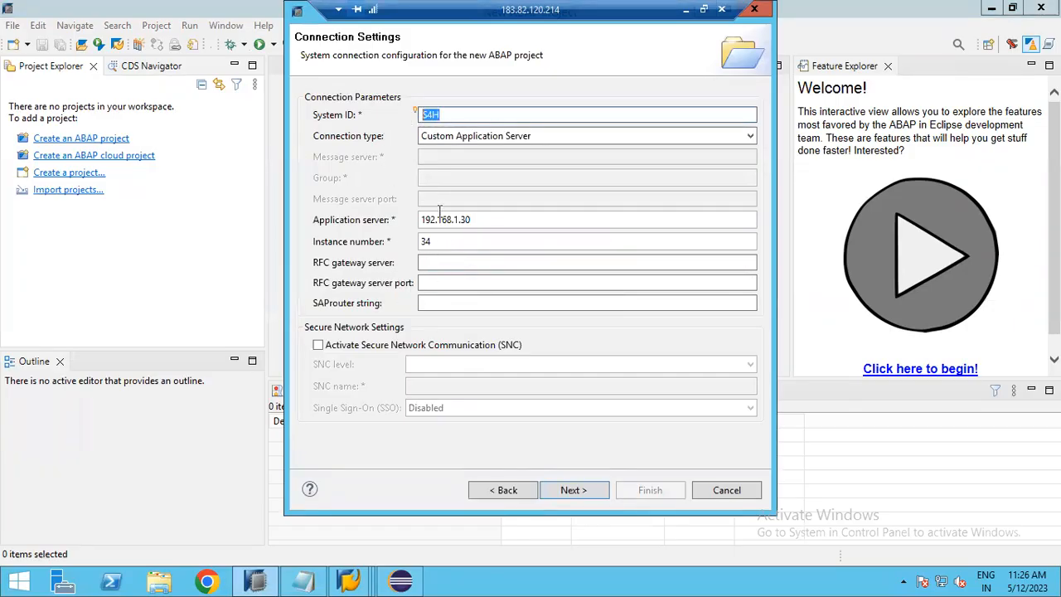
click(577, 492)
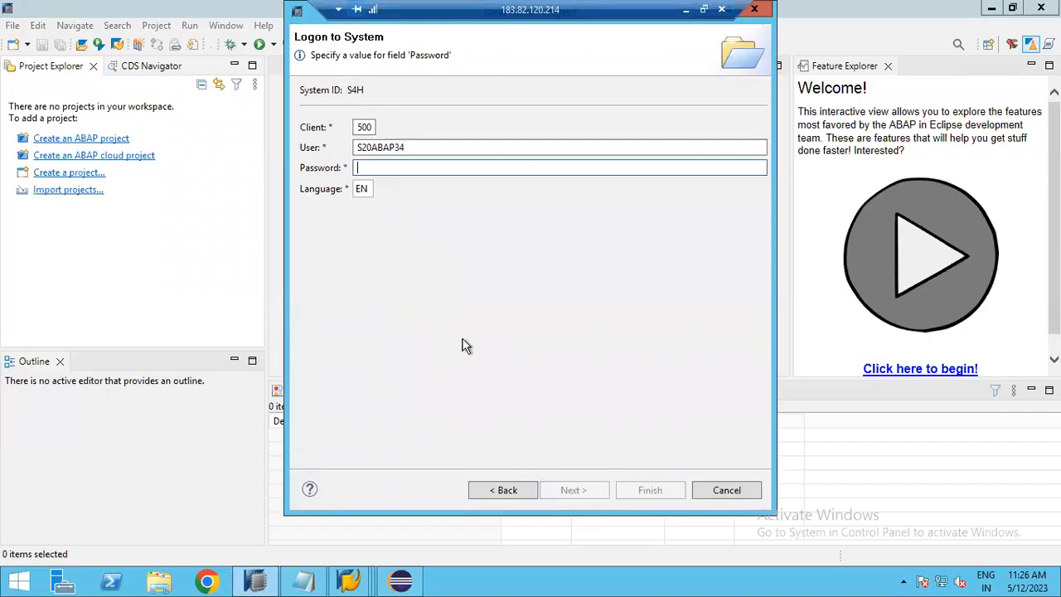
Step: Check the client and user of the open SAP GUI session against the project logon fields, and return to the project wizard
drag(358, 127, 386, 133)
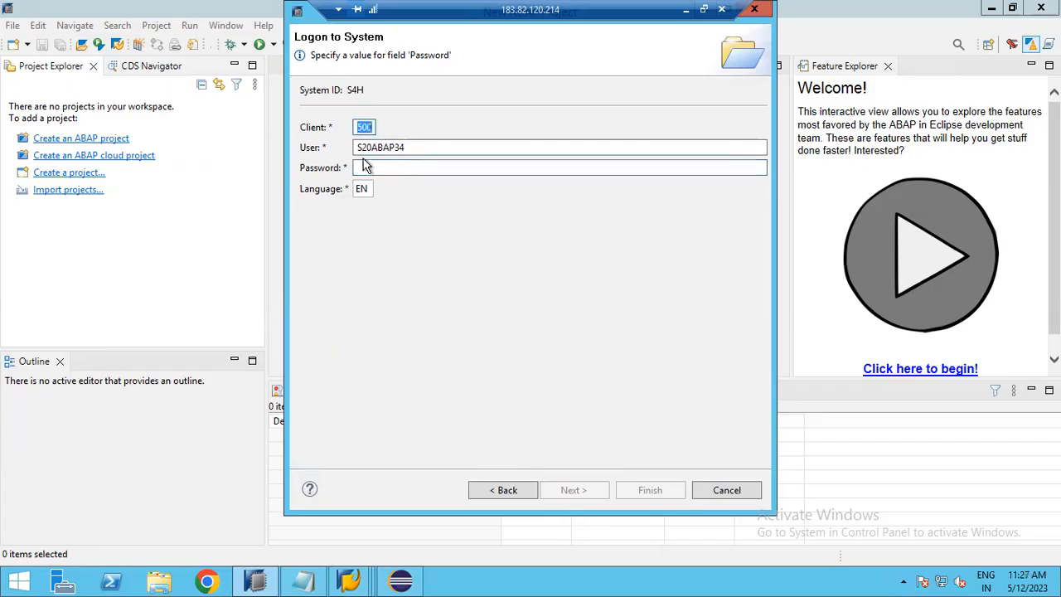
drag(415, 147, 356, 149)
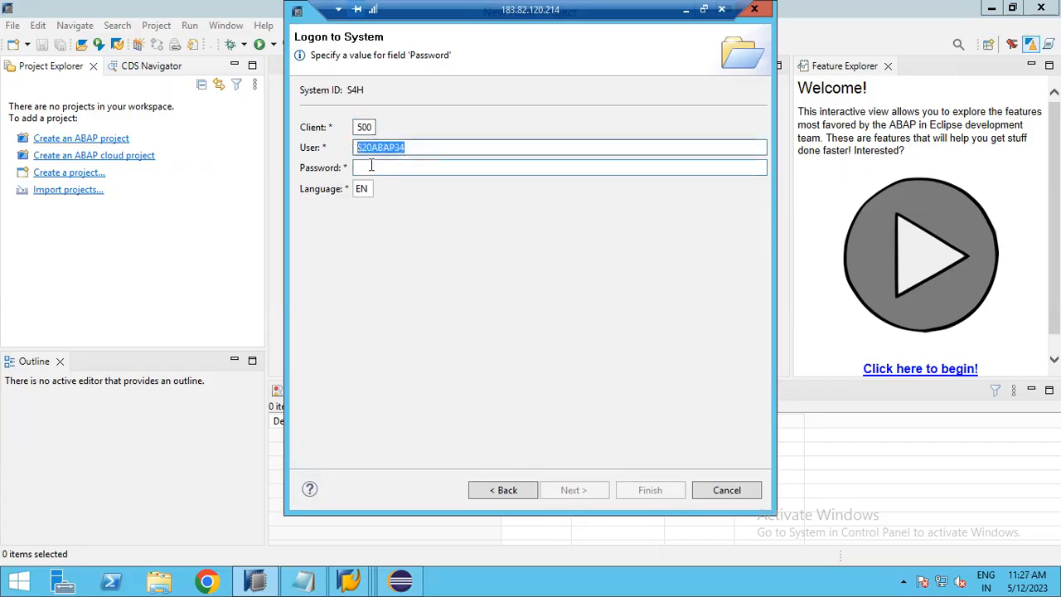
click(371, 166)
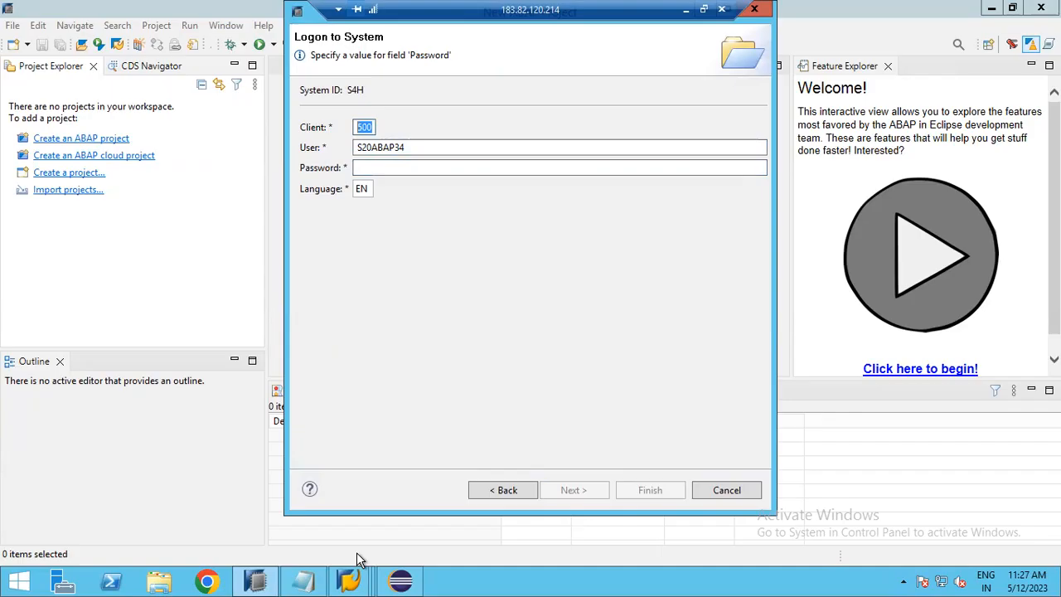
mouse_move(352, 580)
click(242, 524)
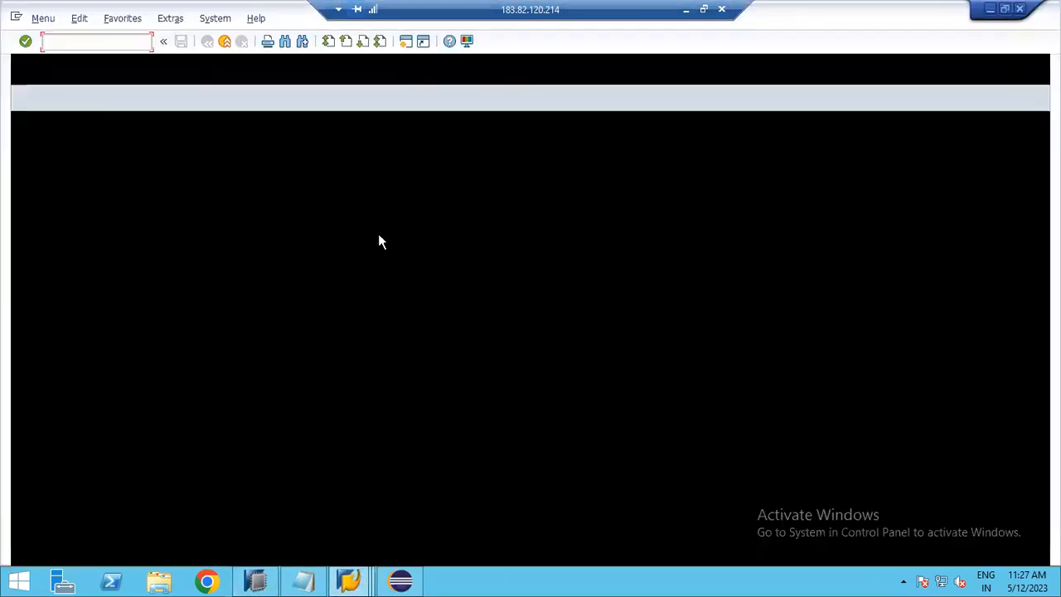
click(871, 555)
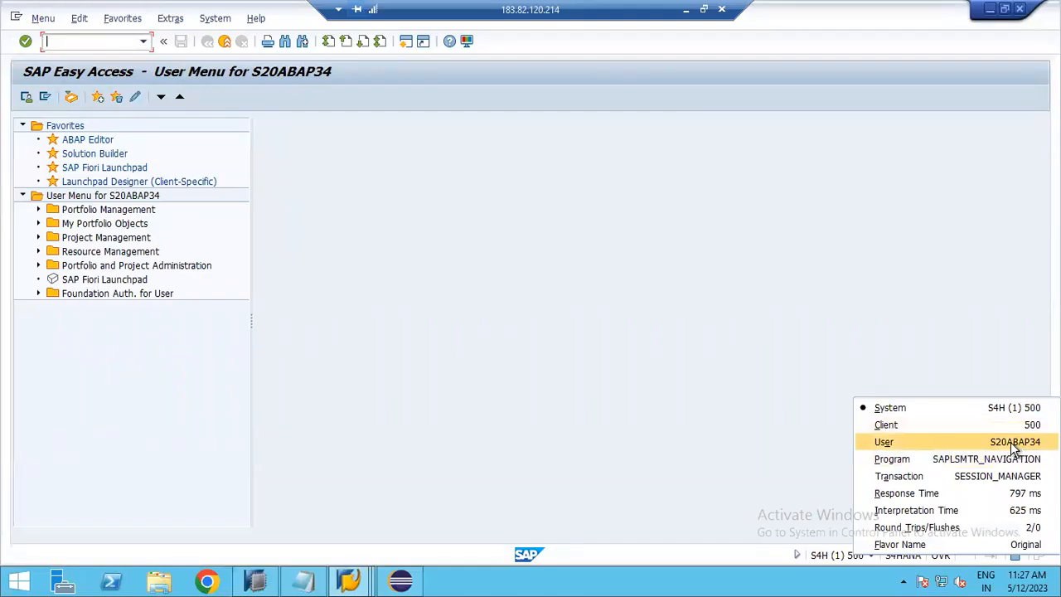
click(990, 10)
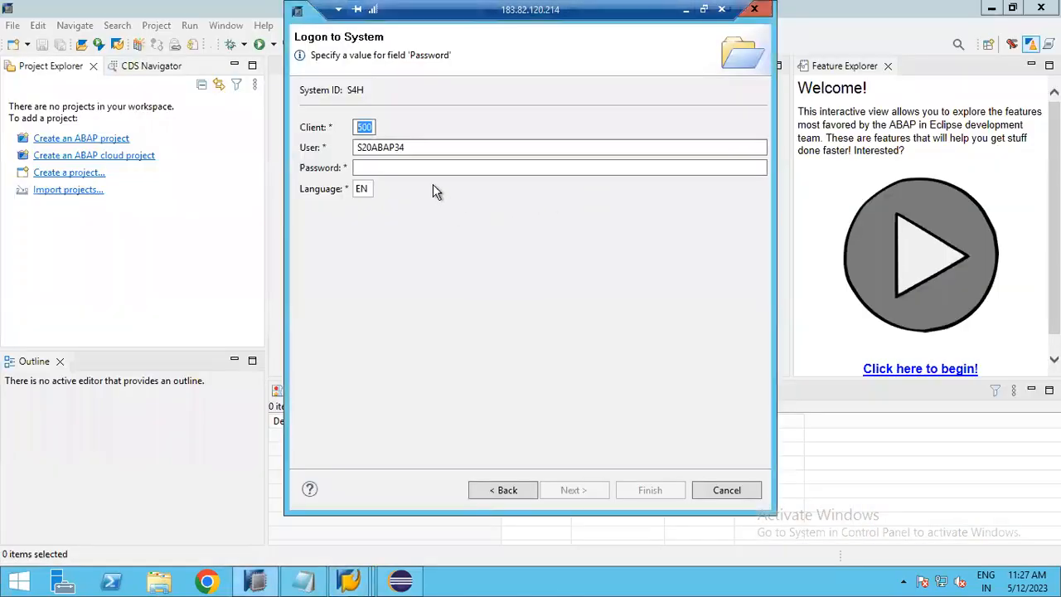
Step: Enter the account password and try to log on to system S4H for the new project
click(390, 167)
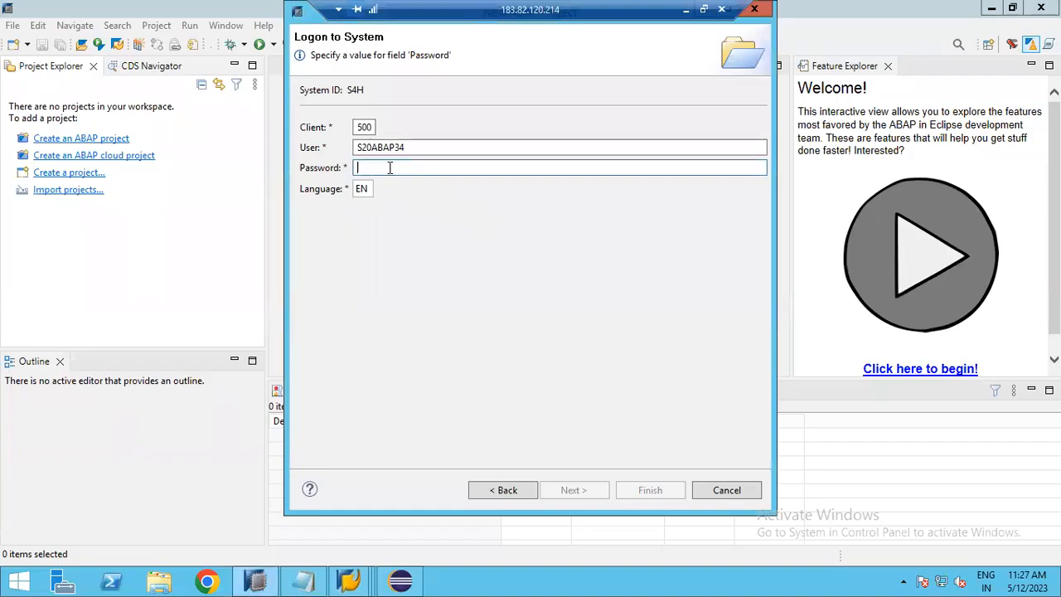
text(••••)
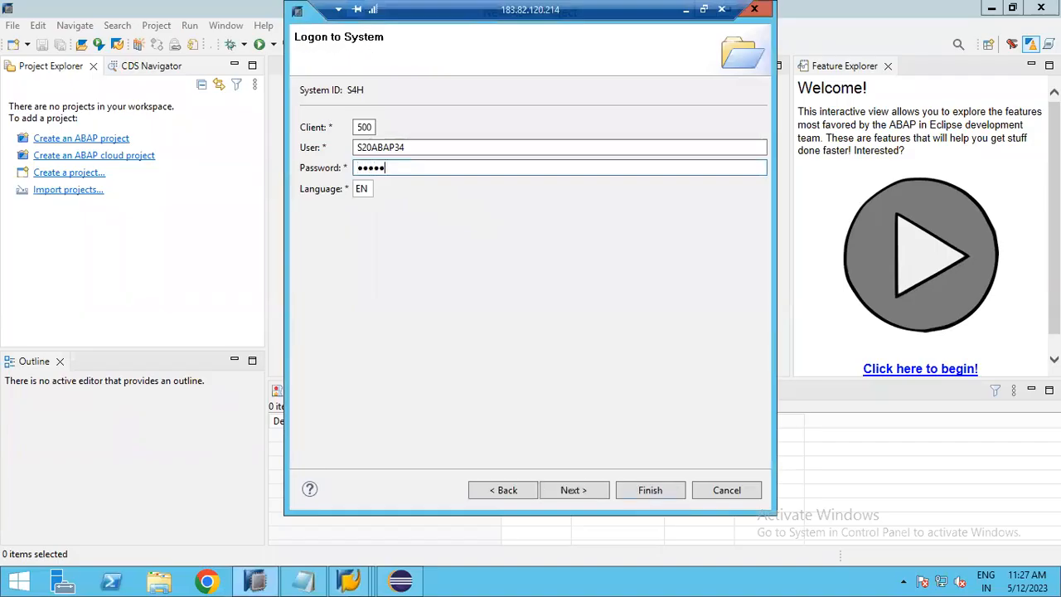
text(••••)
click(571, 492)
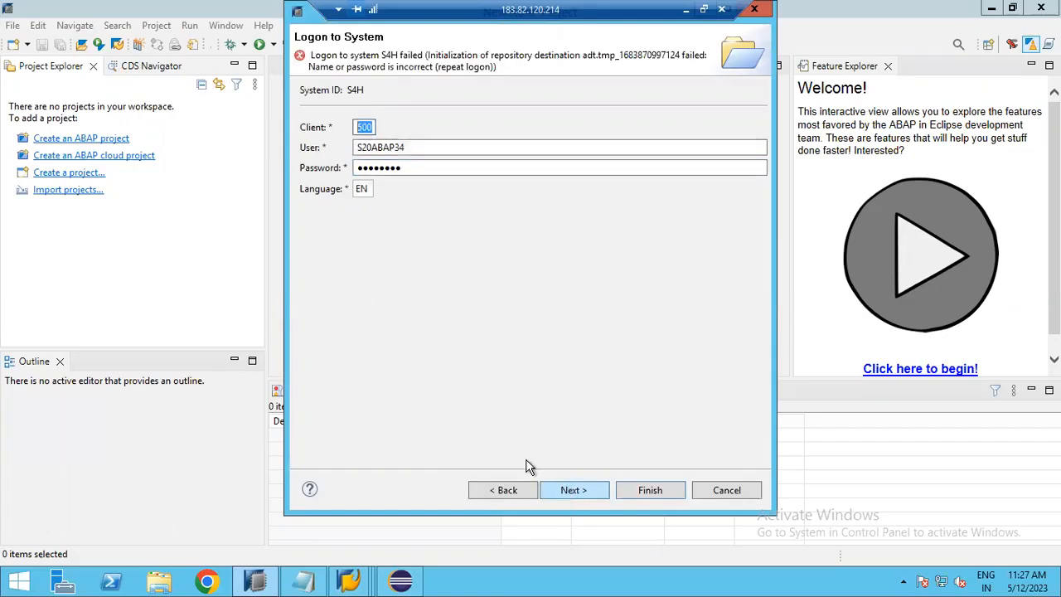
Step: Clear and re-enter the account password for system S4H, and finish creating the ABAP project under its proposed name
click(422, 170)
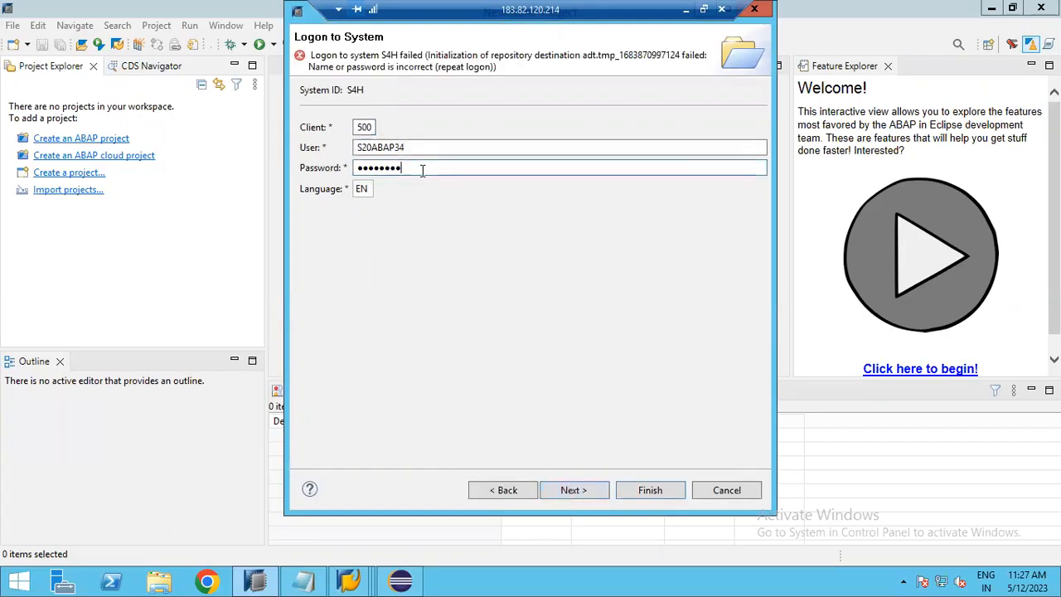
key(BackSpace)
key(BackSpace)
key(BackSpace)
key(BackSpace)
key(BackSpace)
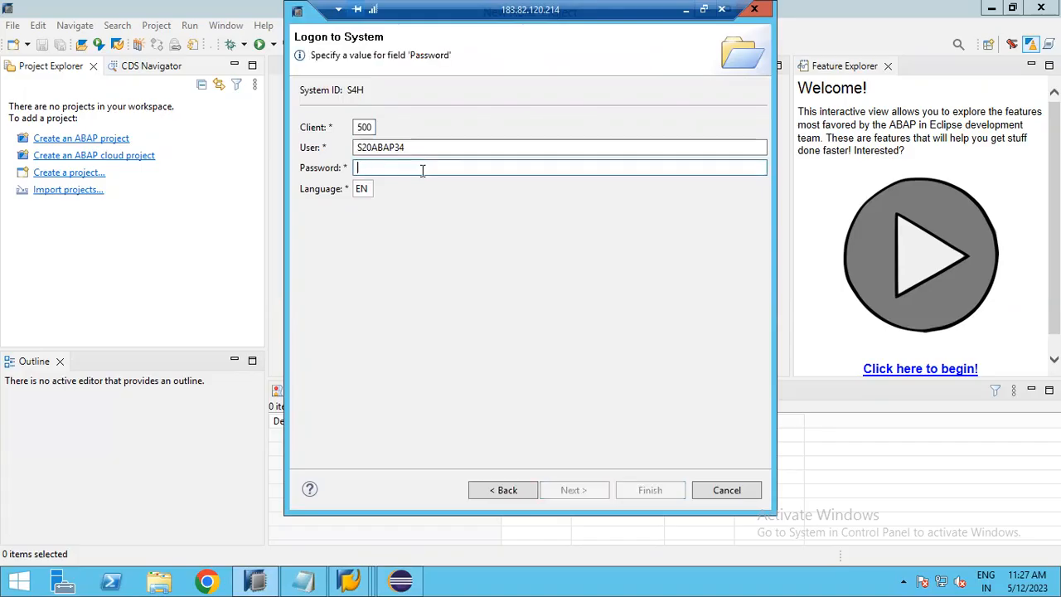
text(***)
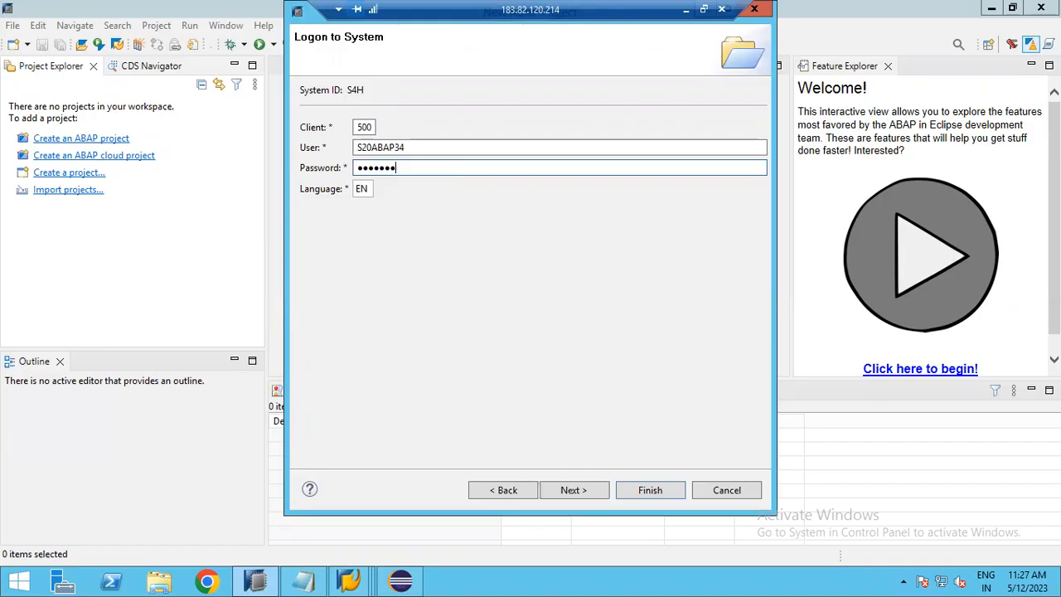
text(*****)
click(573, 492)
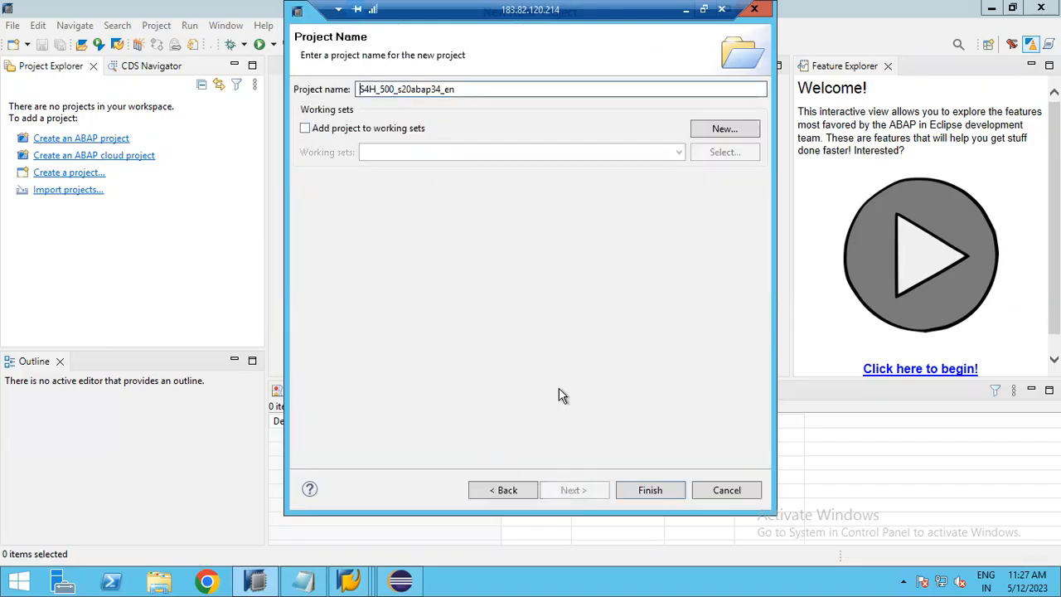
click(652, 491)
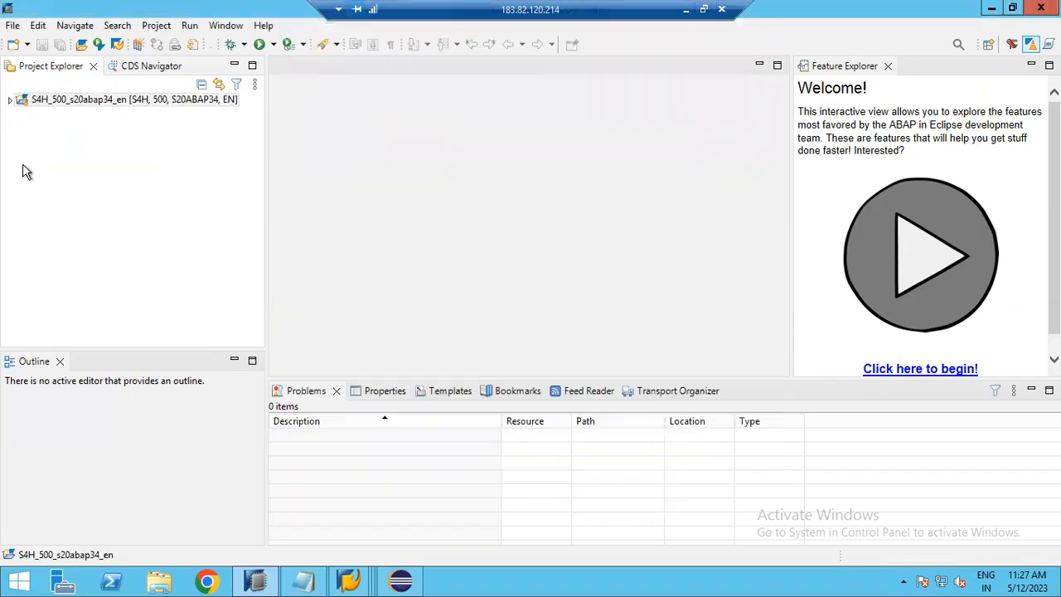
Step: Examine the new project's local objects, favorites and system library, including the Dictionary folder under the user's local objects
click(10, 99)
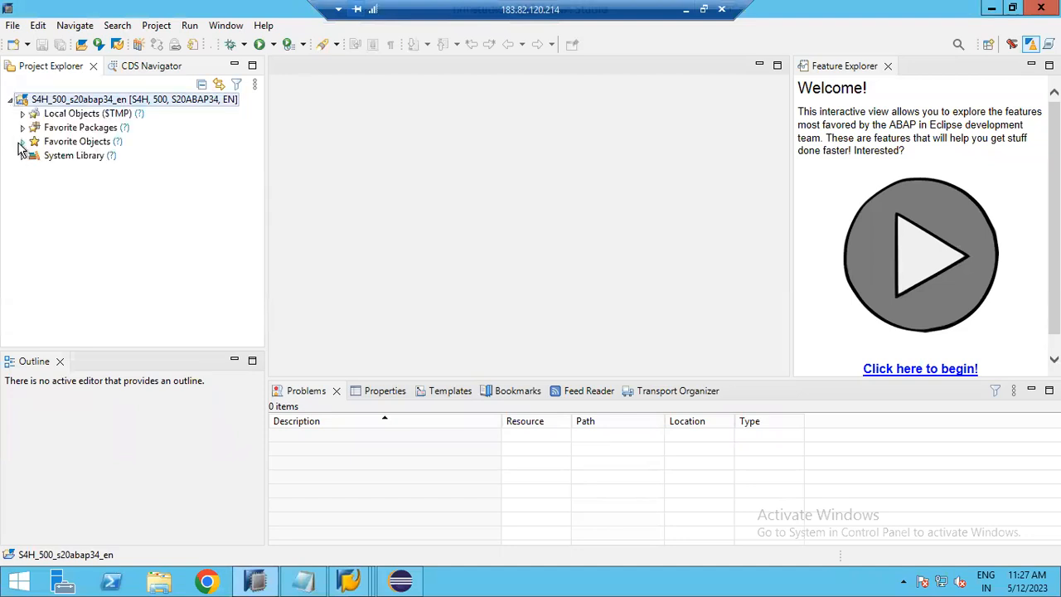
click(23, 114)
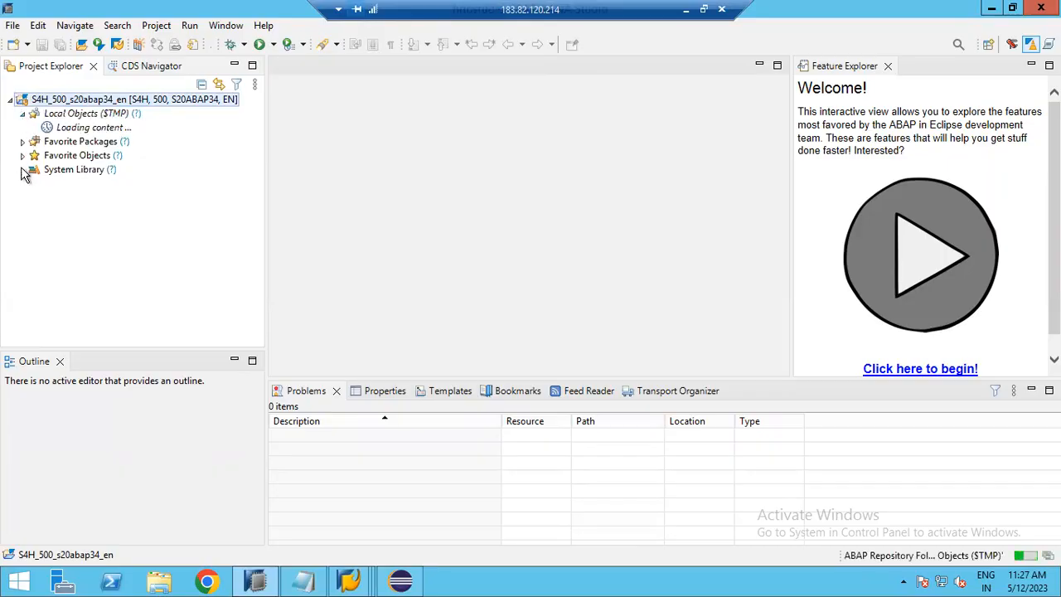
click(23, 143)
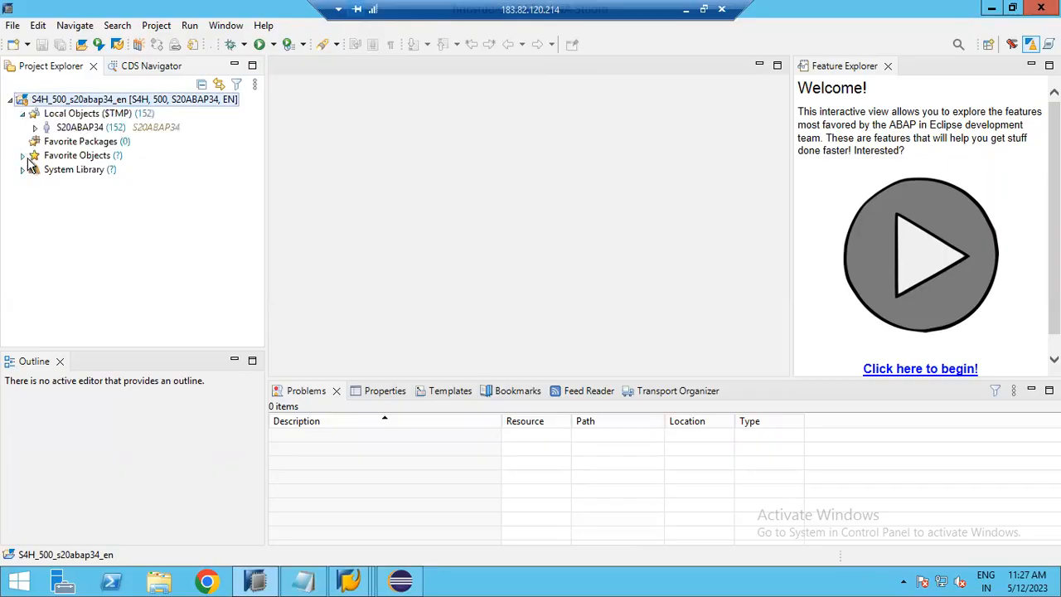
click(22, 156)
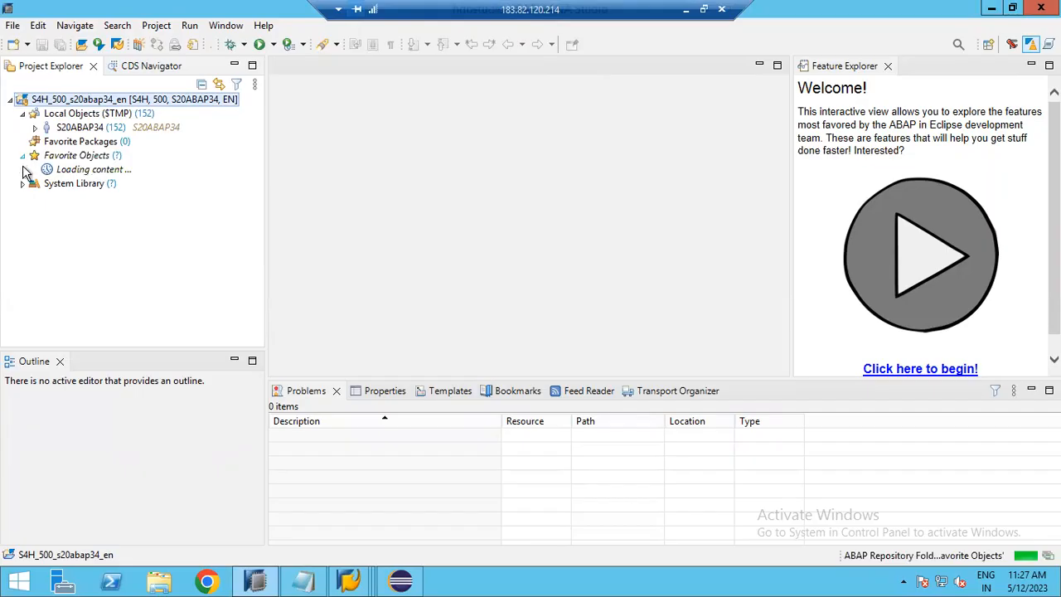
click(22, 184)
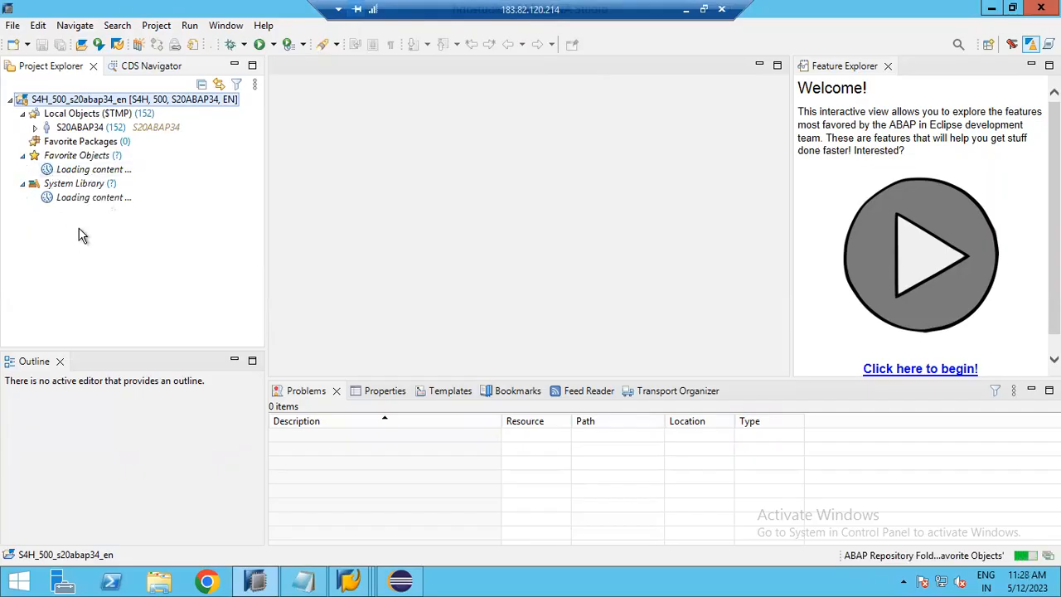
click(35, 128)
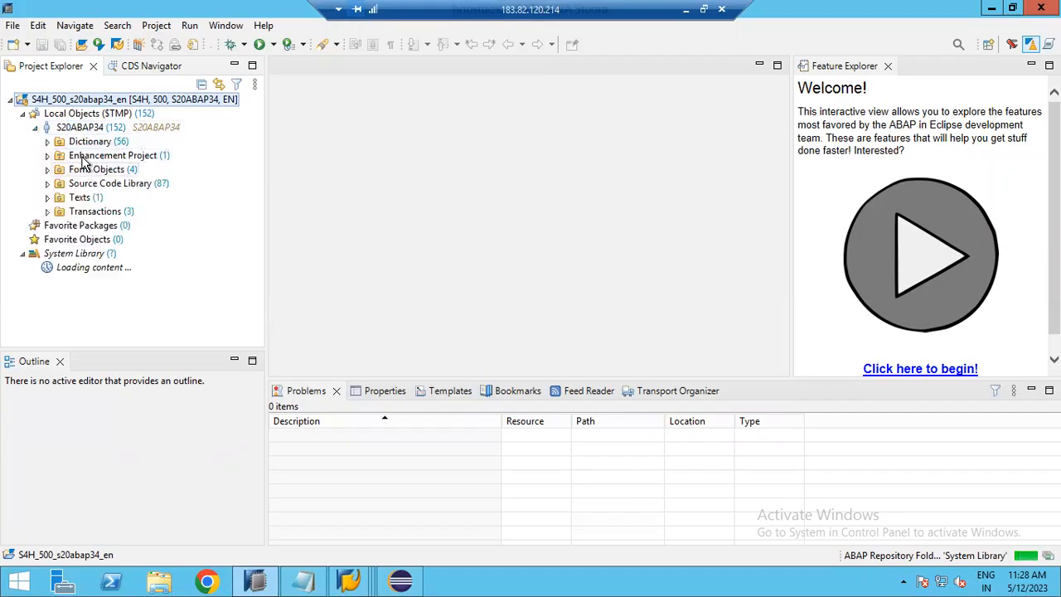
click(87, 142)
click(48, 141)
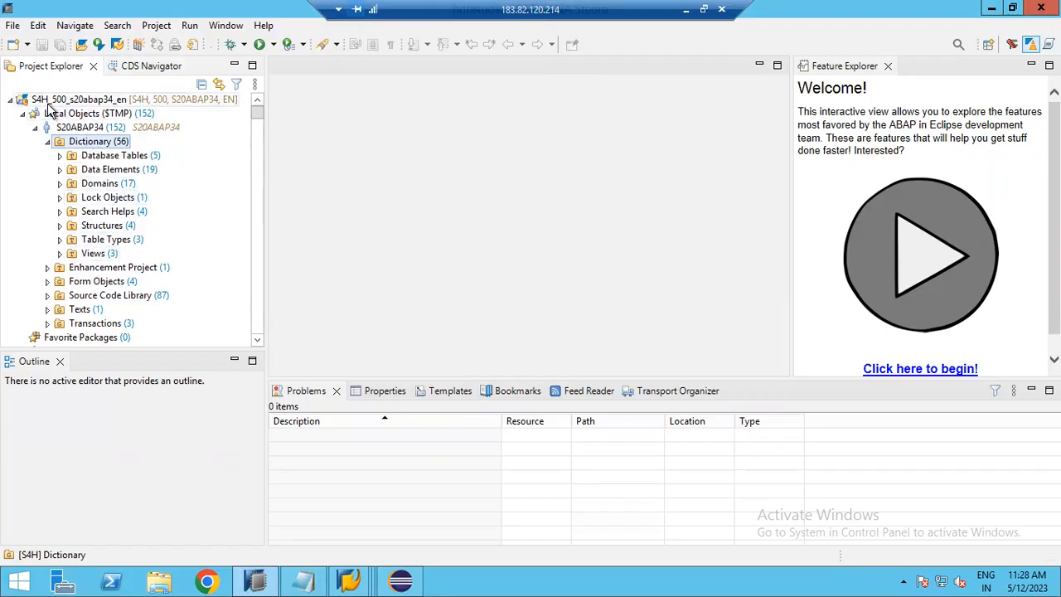
Step: Look over the commands available for the ABAP project, and collapse its whole tree
right_click(131, 101)
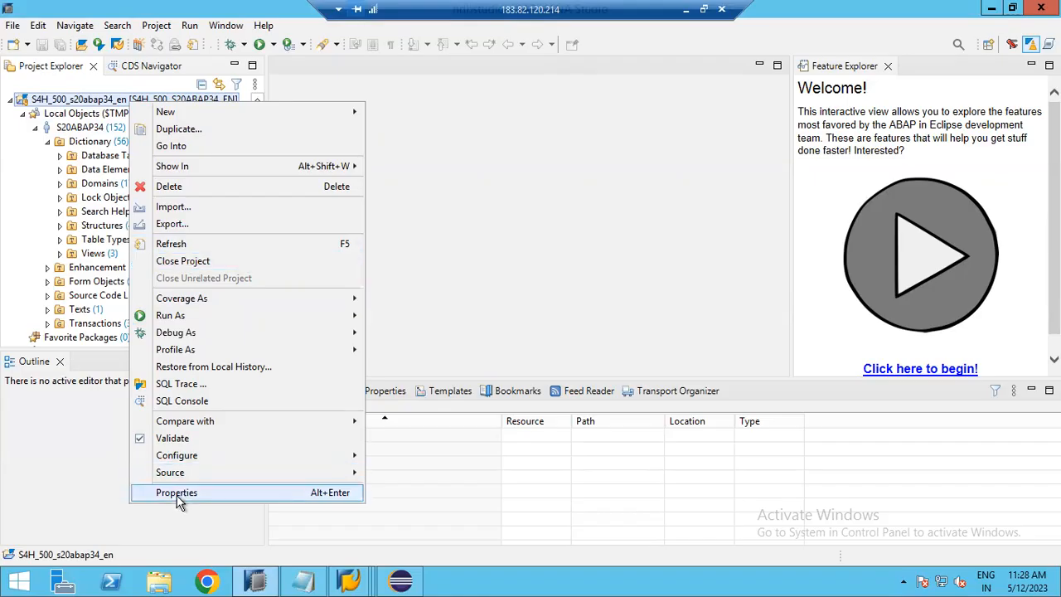
click(47, 455)
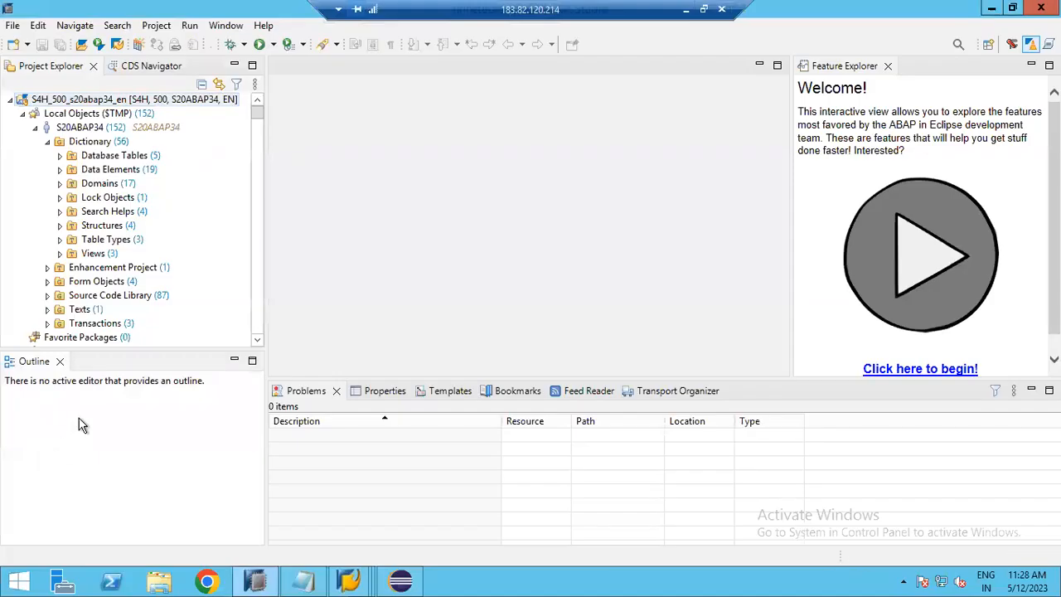
click(22, 114)
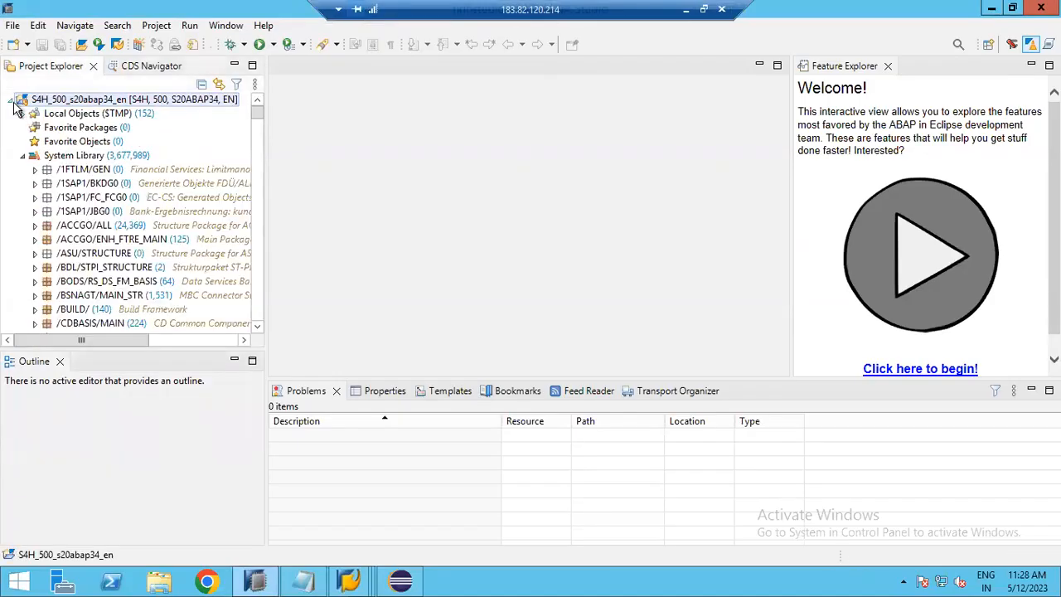
click(11, 100)
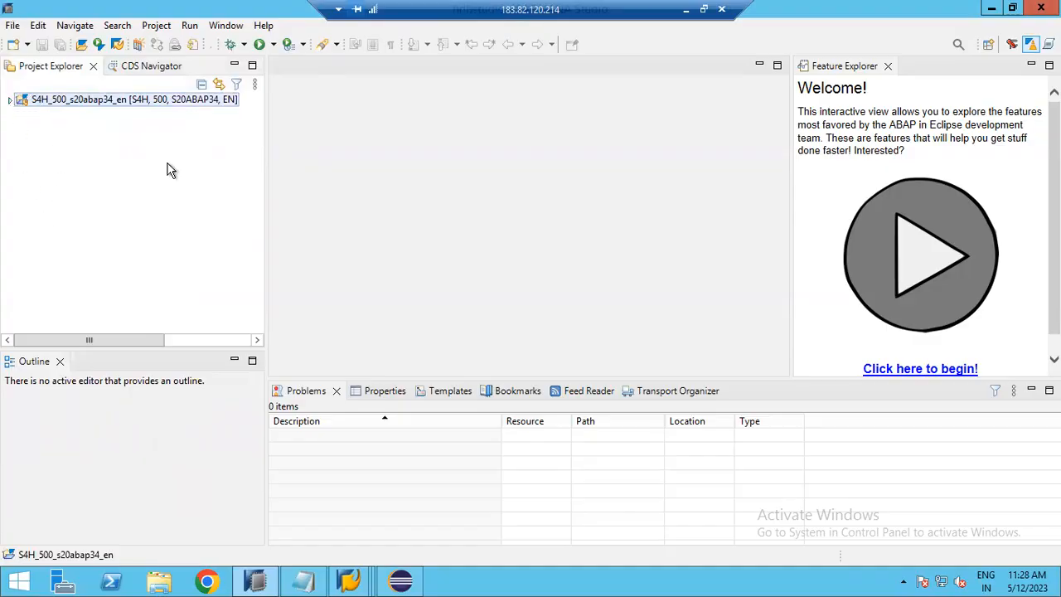
Step: Minimize SAP HANA Studio and switch to Eclipse
click(992, 8)
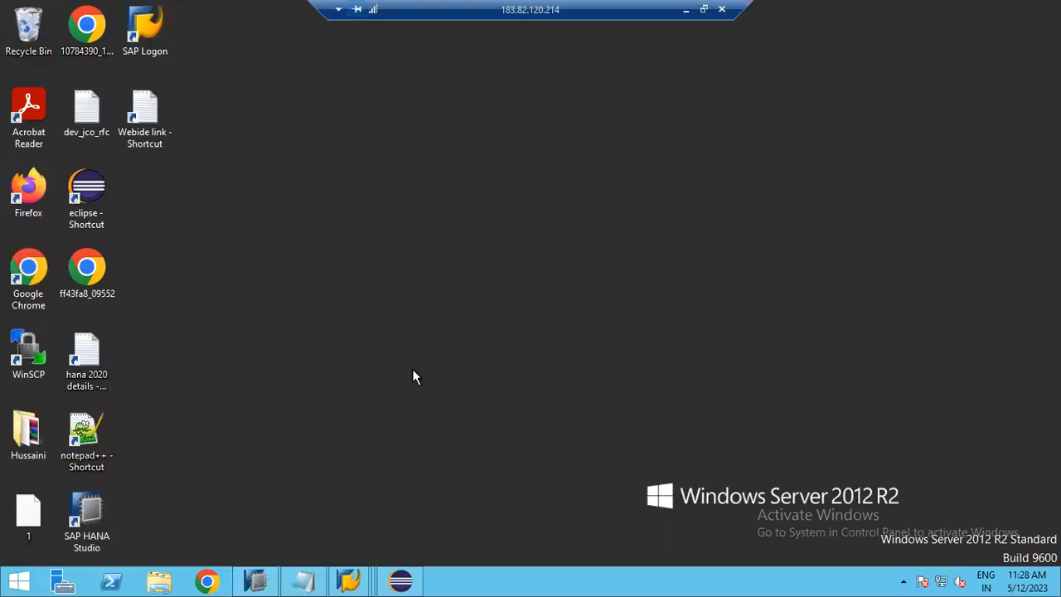
mouse_move(92, 197)
mouse_down()
mouse_move(184, 211)
mouse_move(88, 191)
mouse_up()
click(152, 219)
click(89, 204)
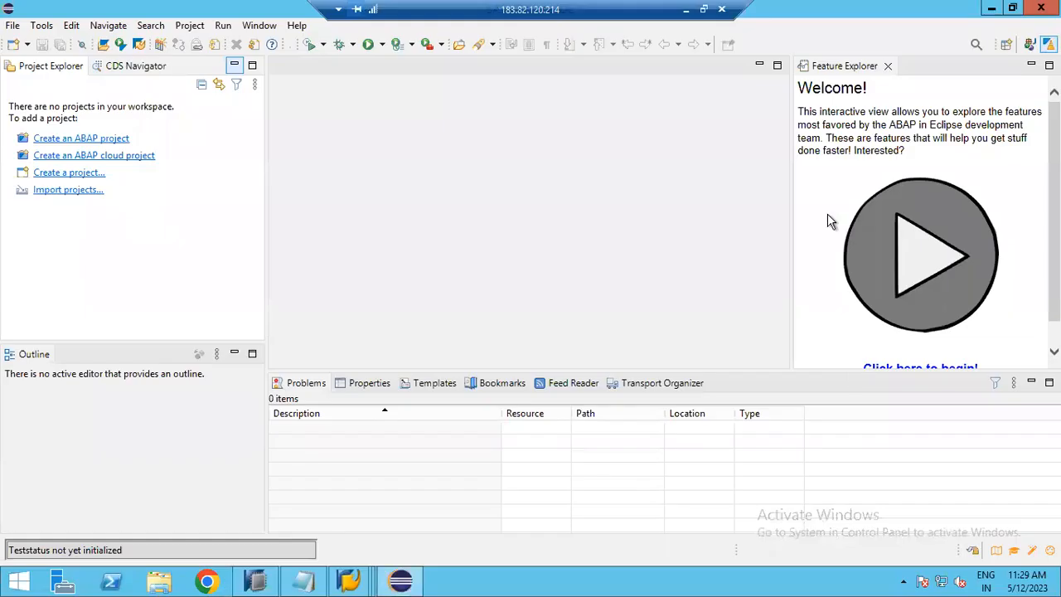
Step: Look up the ABAP perspective in the list of available perspectives, and close the list without opening one
click(1006, 45)
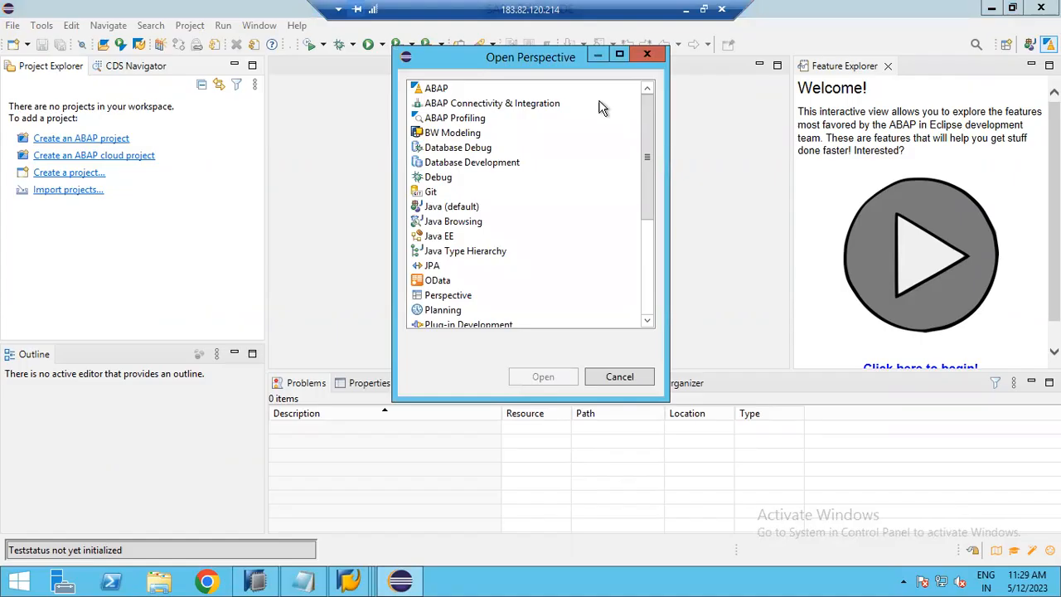
click(438, 89)
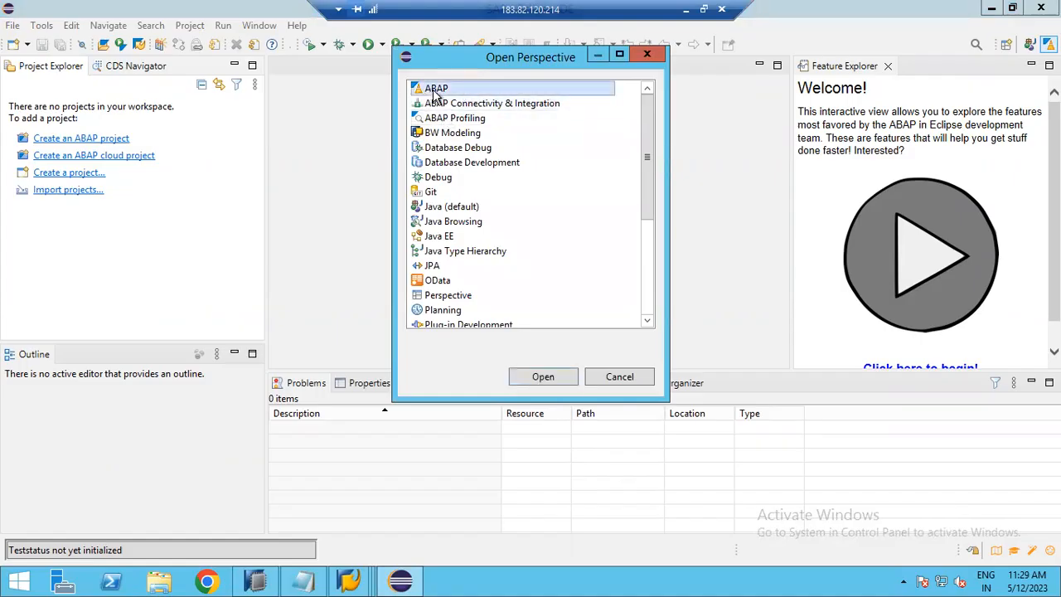
click(617, 376)
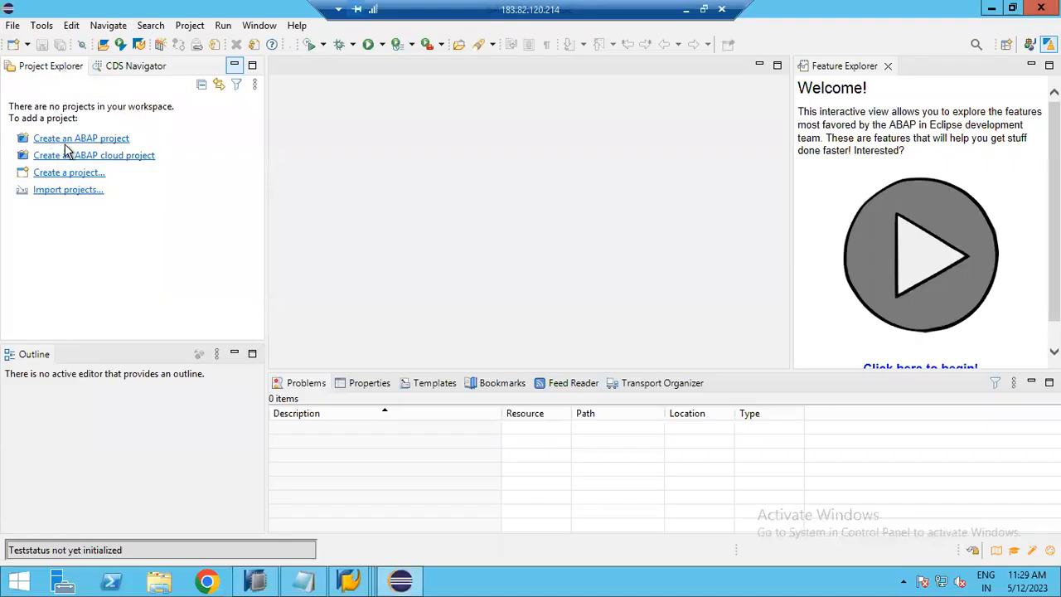
Step: Start a new ABAP project on the existing s4hana system connection, keeping its connection settings as they are
click(112, 141)
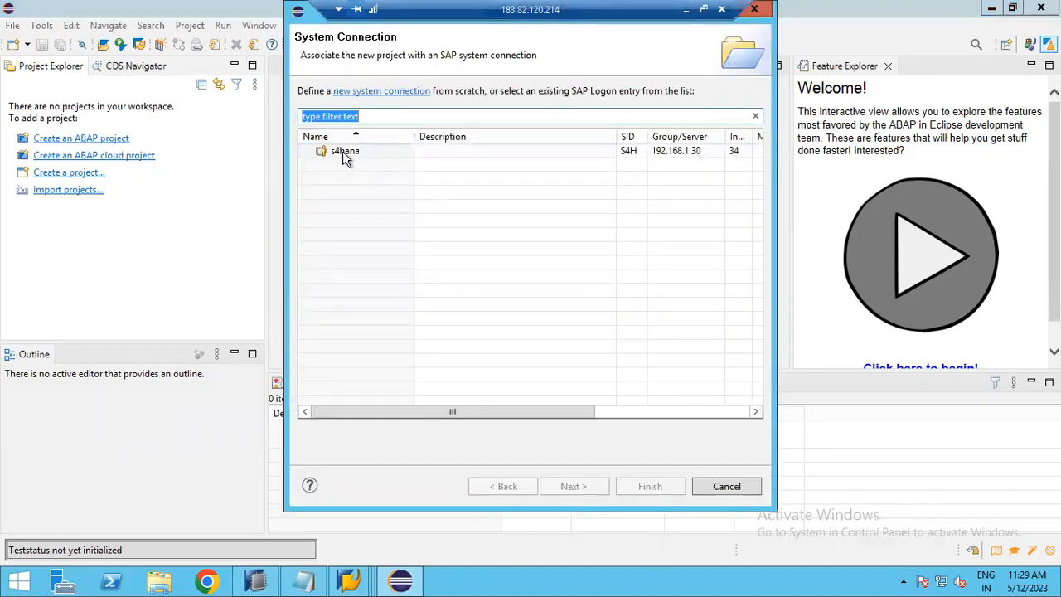
click(344, 155)
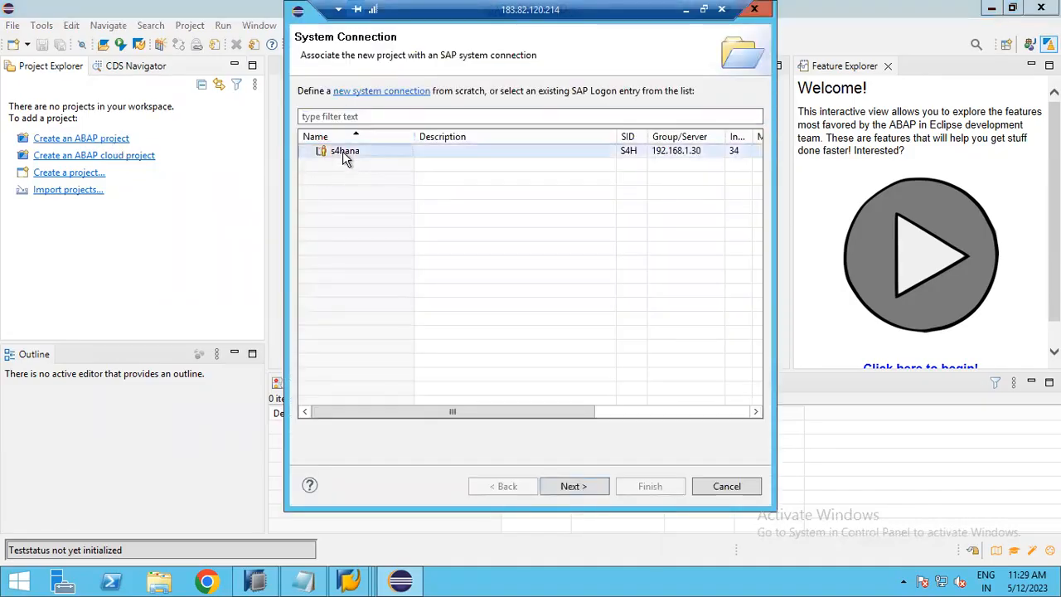
click(574, 489)
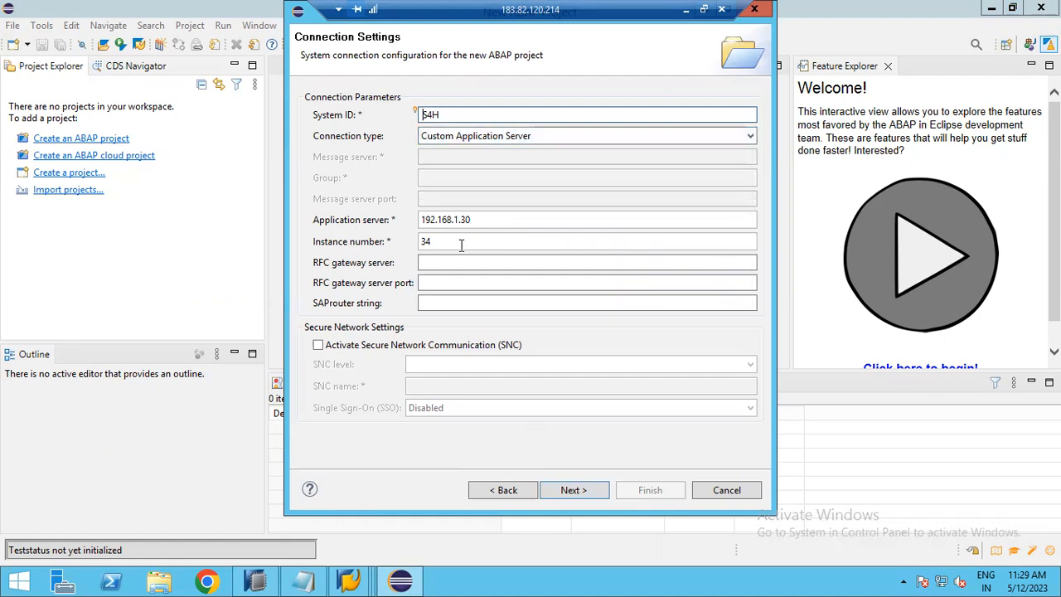
click(573, 490)
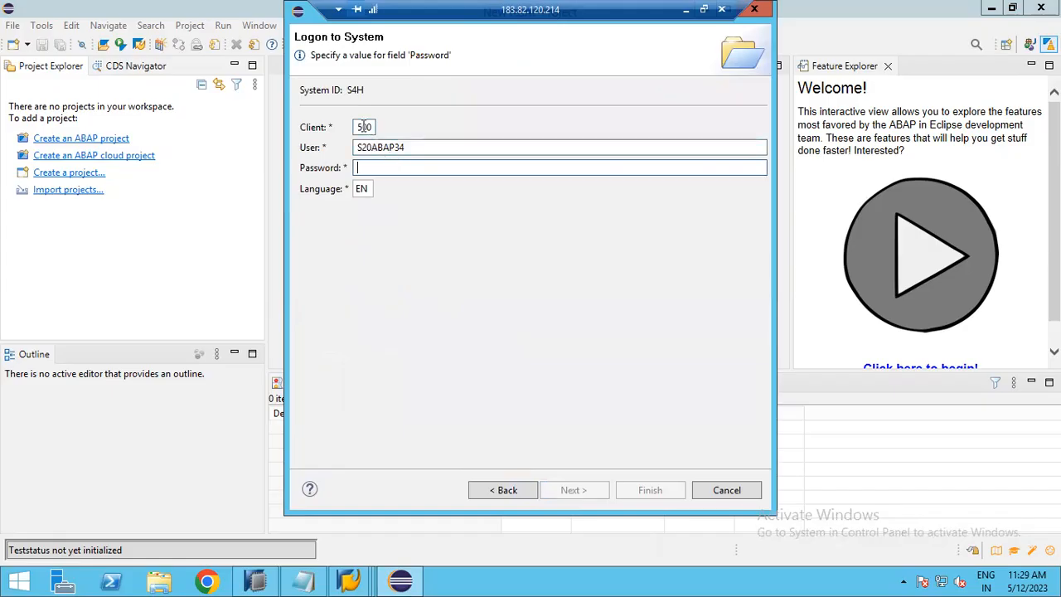
Step: Enter the account password for the S4H system logon and finish creating the ABAP project
drag(406, 146, 348, 149)
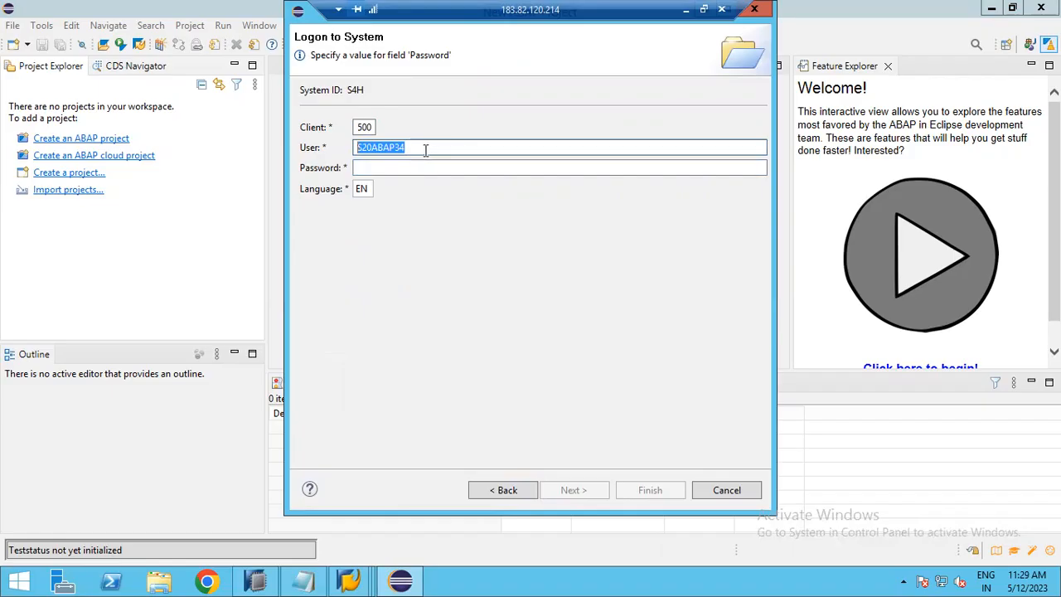
click(375, 167)
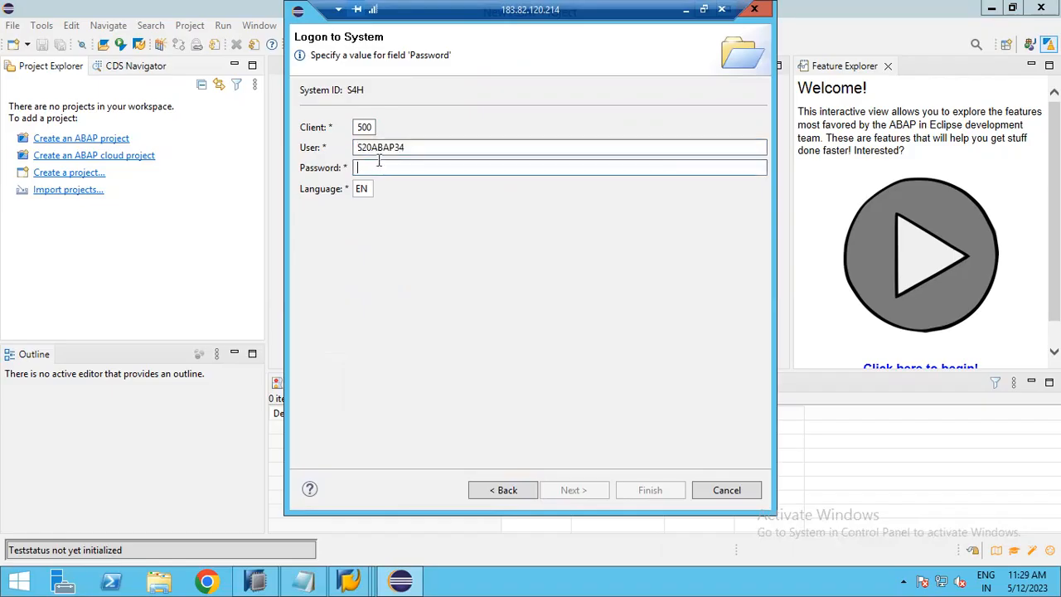
text(•••••)
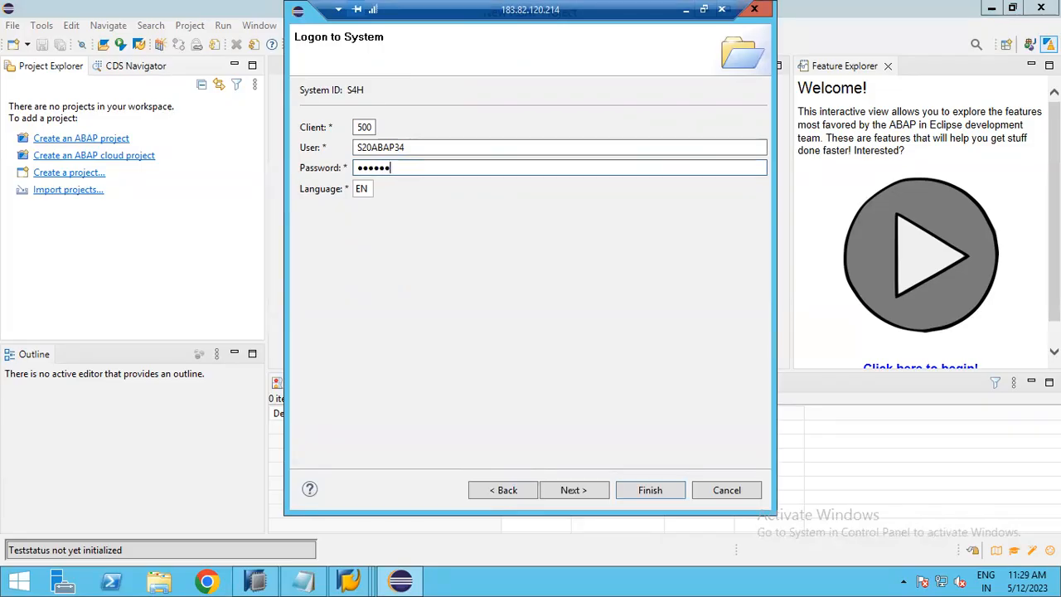
click(569, 493)
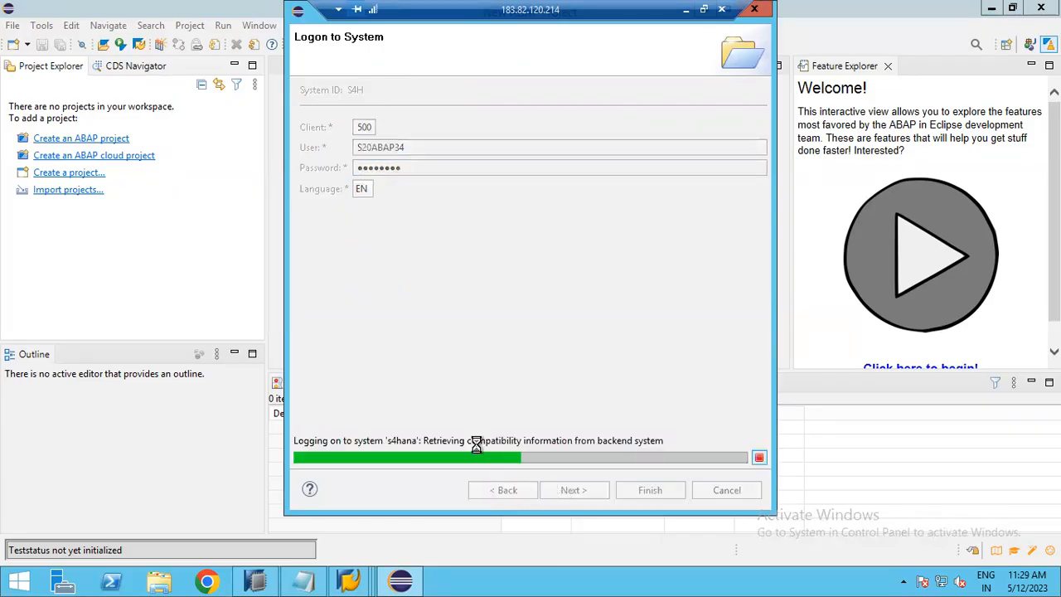
click(649, 492)
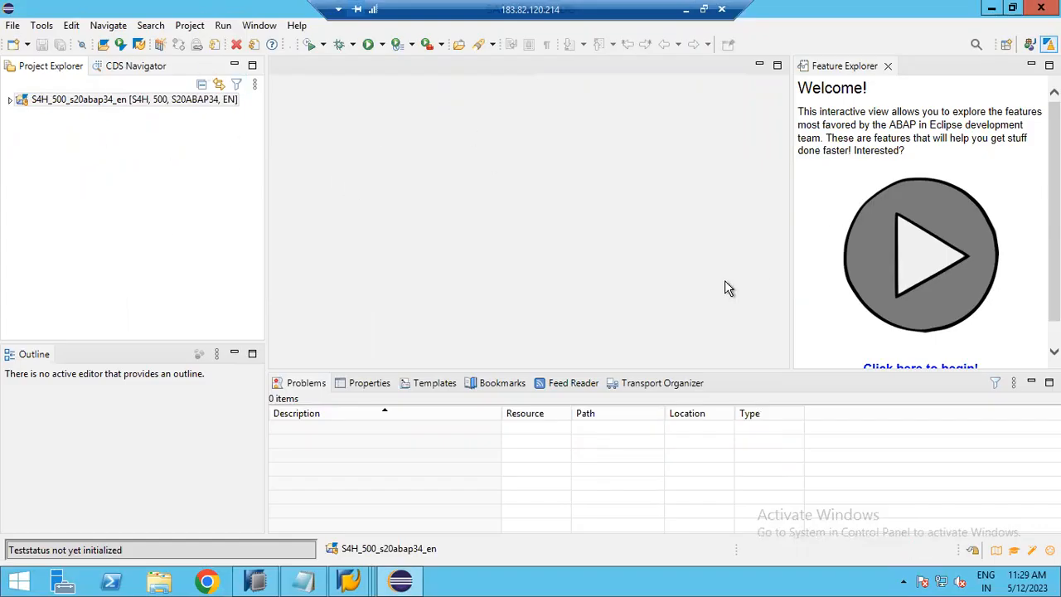
Step: Examine the new project's local Dictionary objects down to the technical settings of table ZTESTDEPT, and collapse the project tree
click(10, 100)
click(22, 113)
click(35, 127)
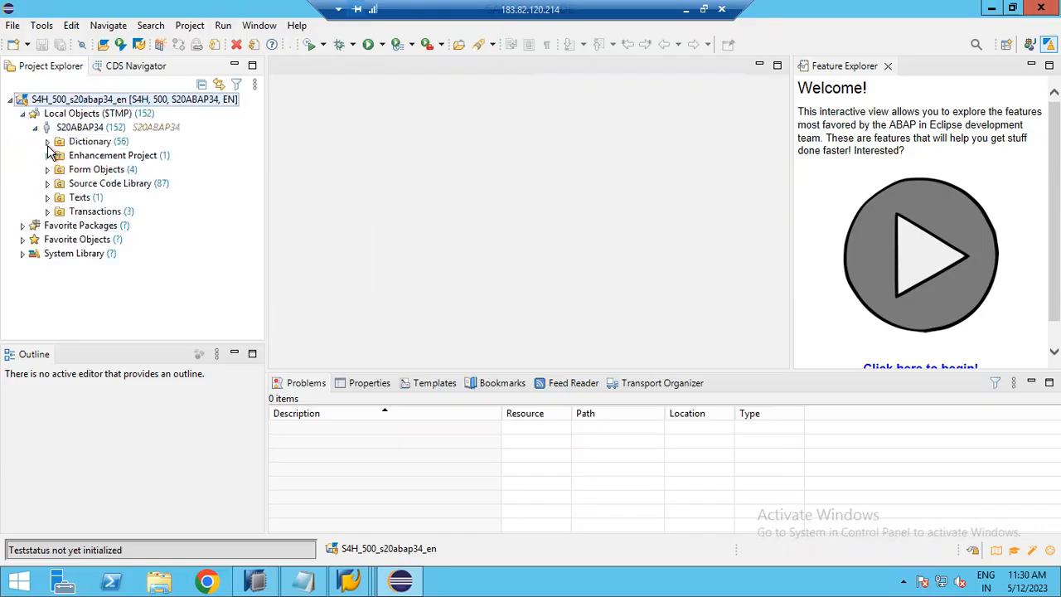
click(48, 142)
click(59, 156)
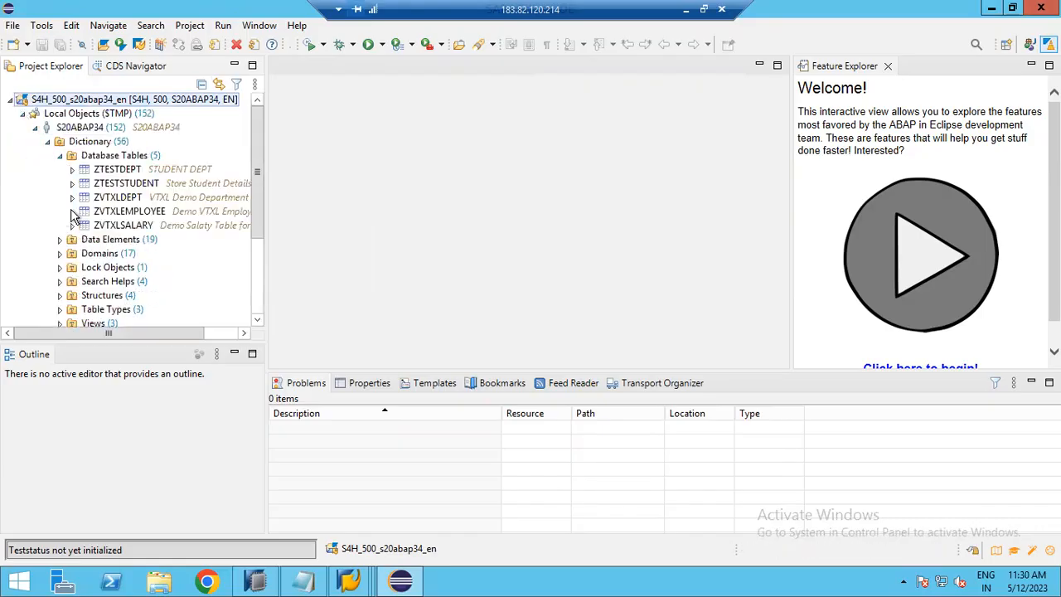
click(72, 169)
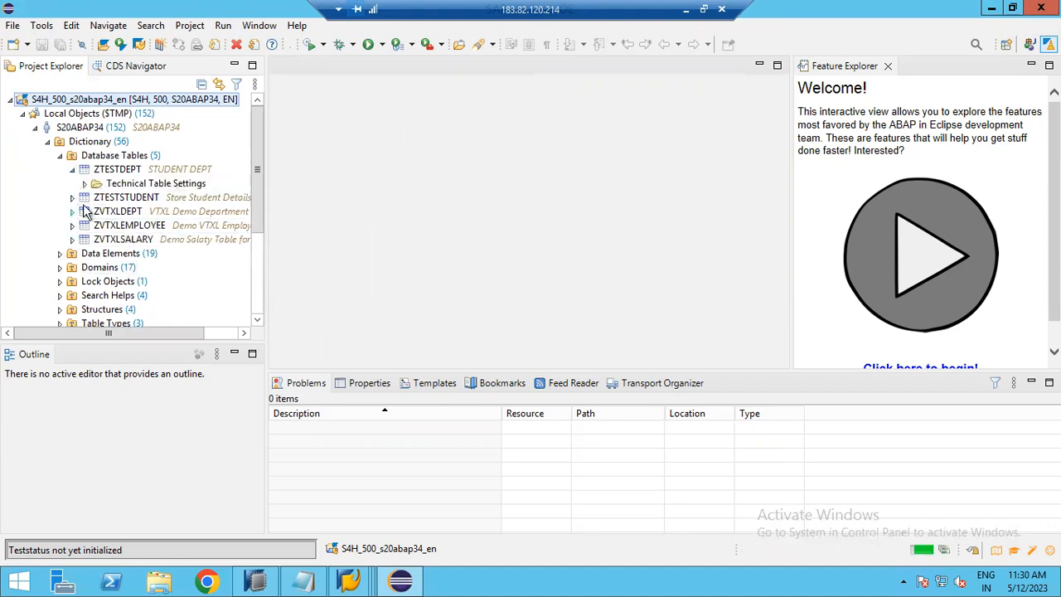
click(85, 184)
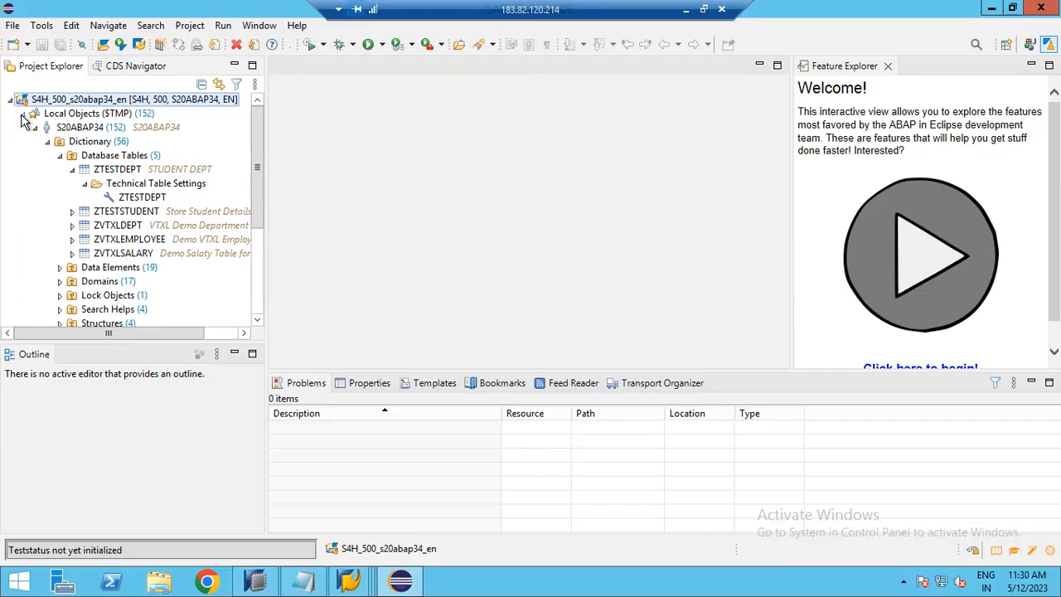
click(22, 114)
click(10, 100)
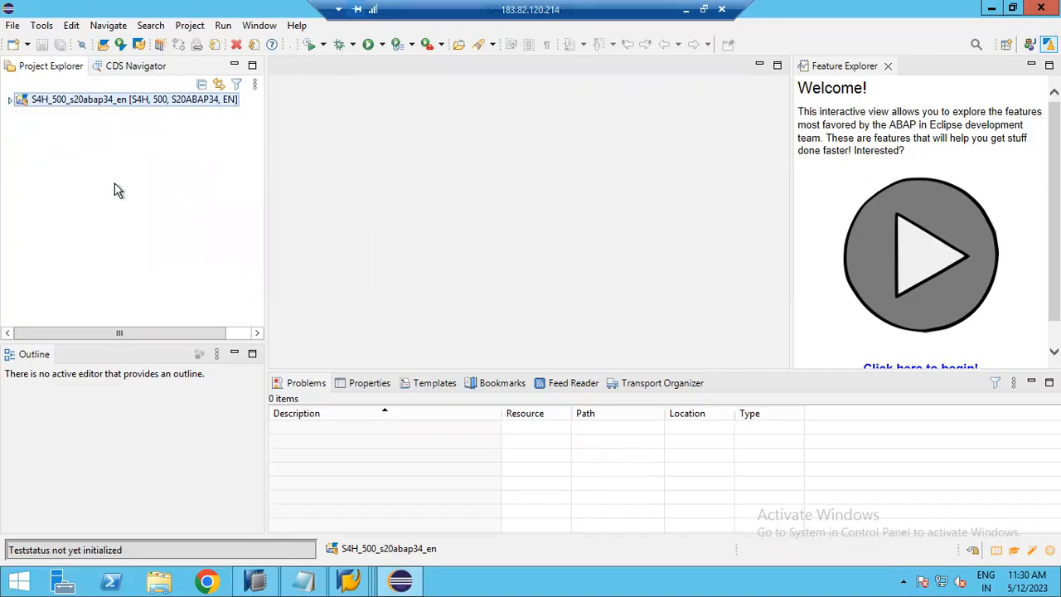
Step: Close the ABAP project, reopen it and log on to it again with the account password
right_click(93, 105)
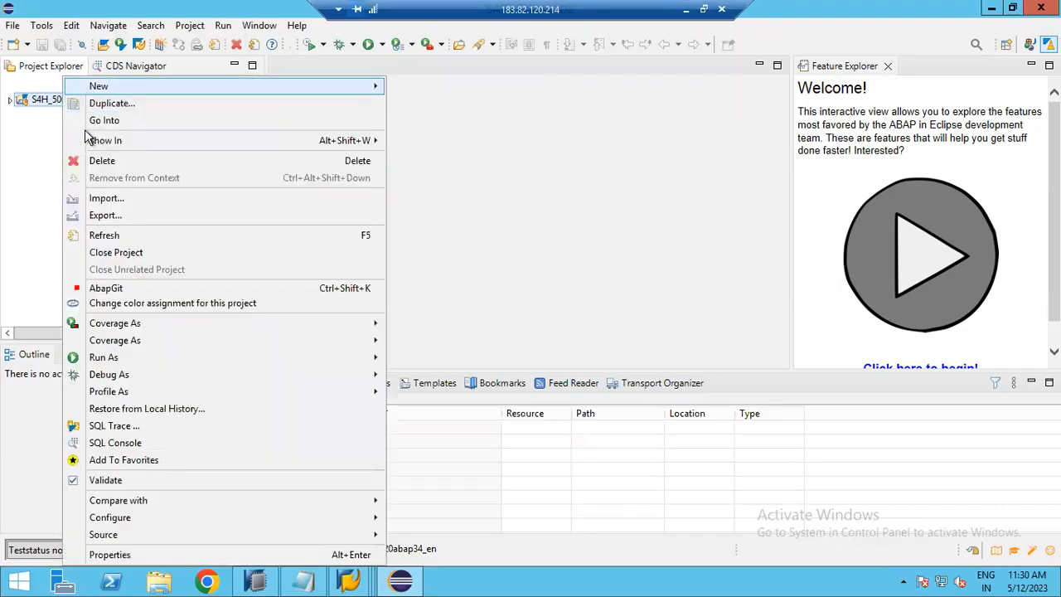
click(117, 253)
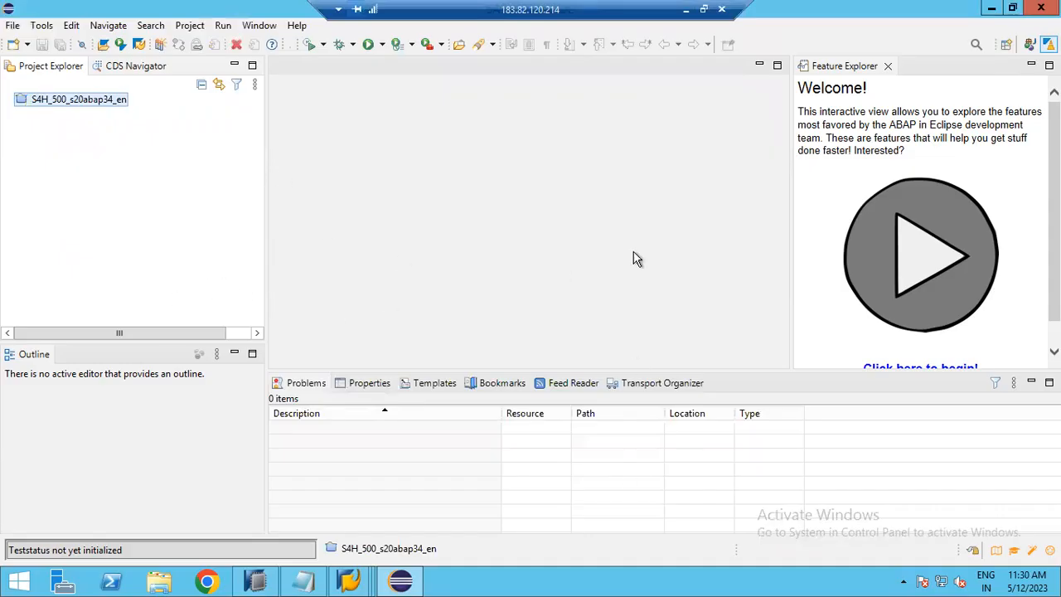
double_click(78, 101)
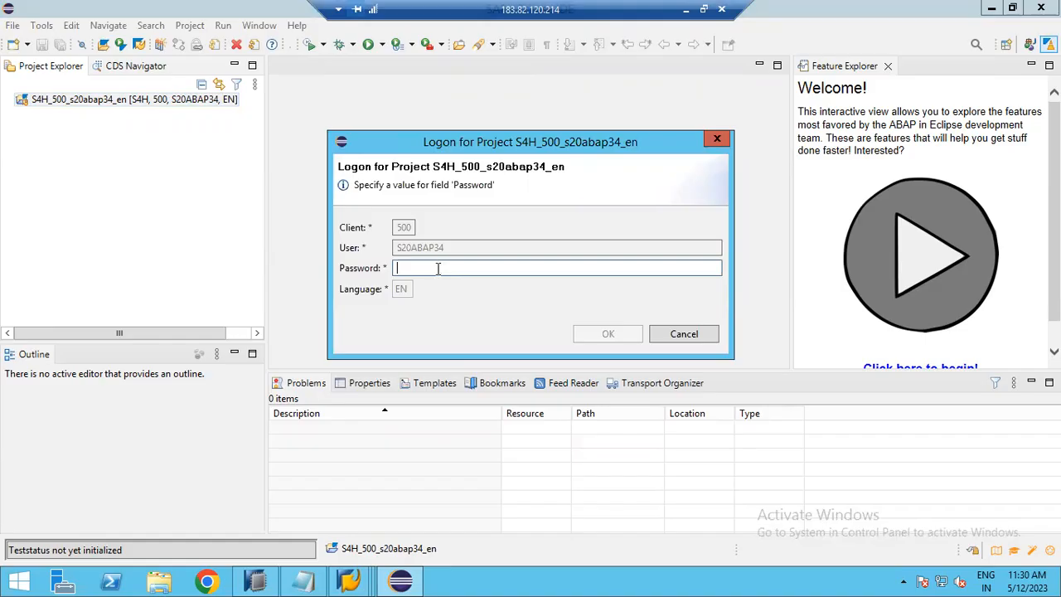
text(****)
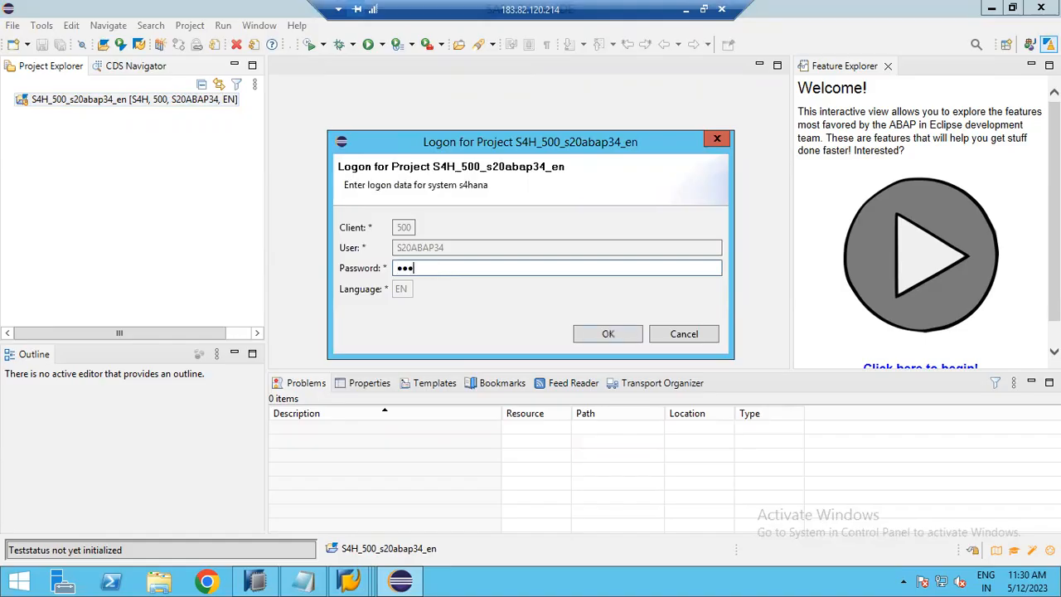
text(**)
click(608, 333)
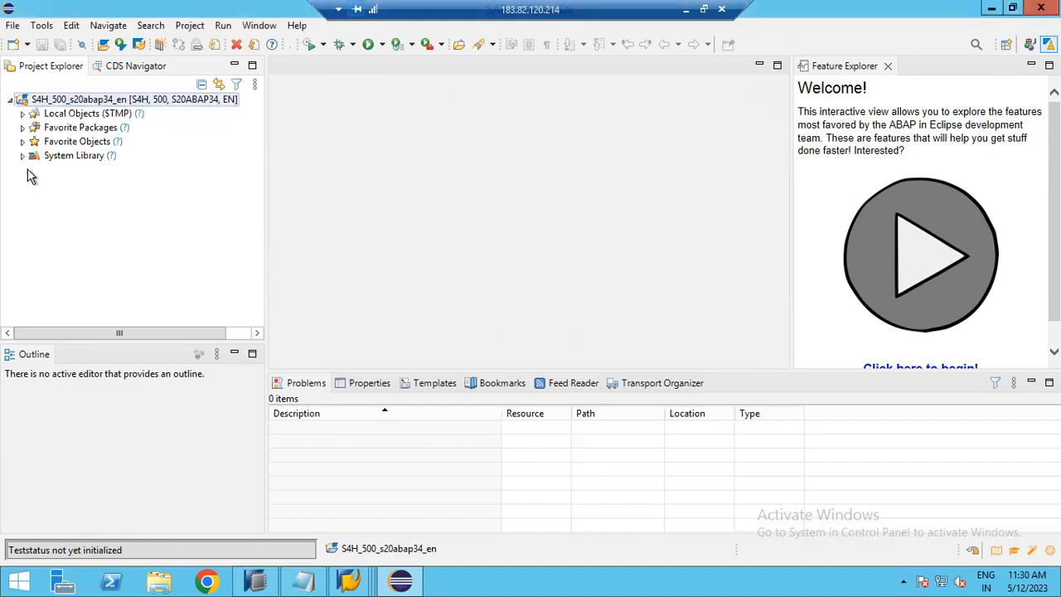
Step: Expand the reopened project's Local Objects and System Library to check access to the repository
click(23, 114)
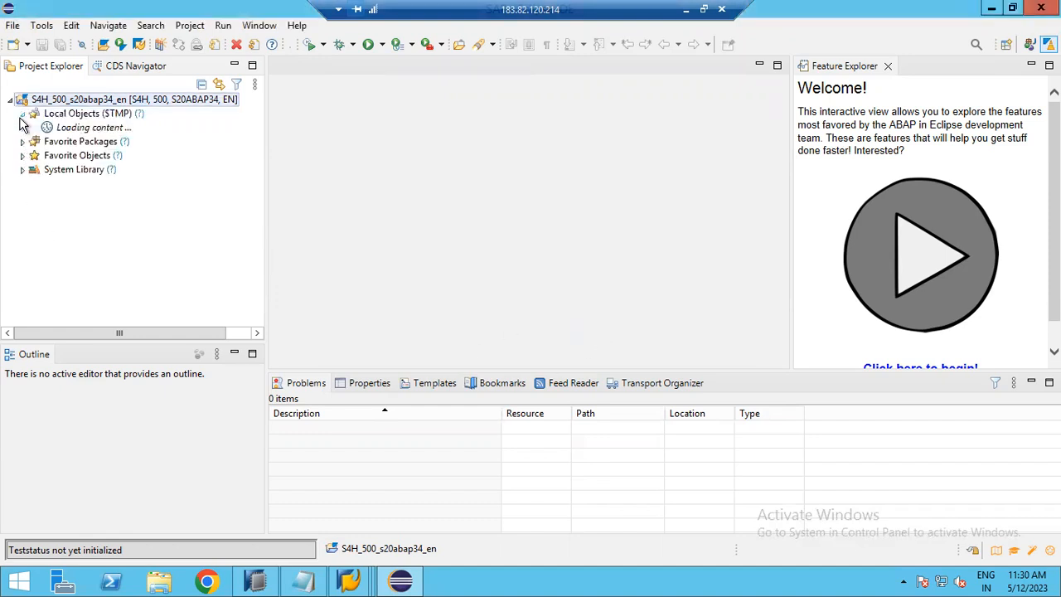
click(23, 170)
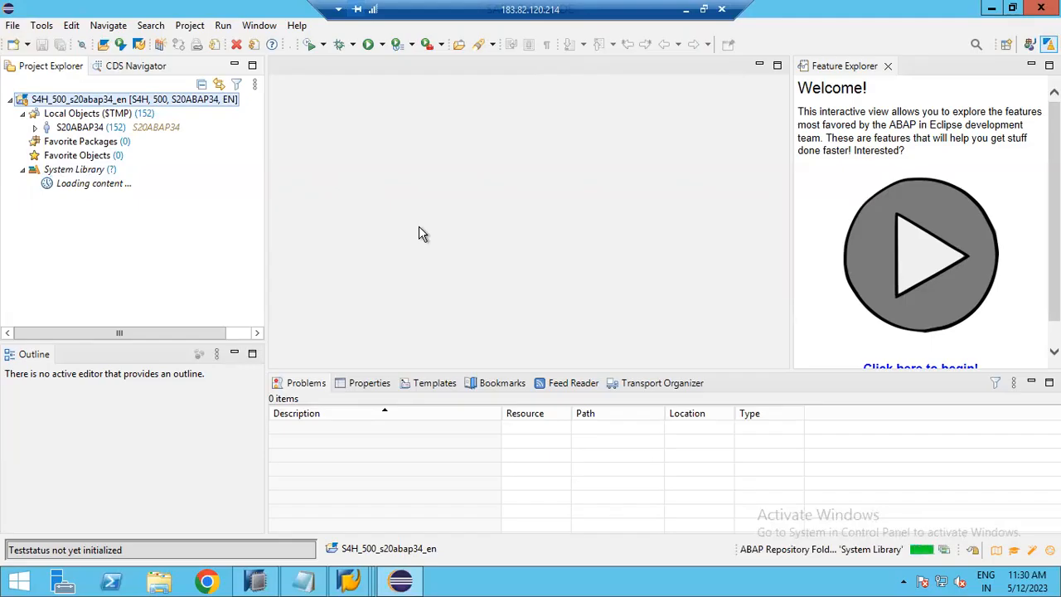
Step: Minimize Eclipse, the remote desktop session and the Gmail browser window to return to the local desktop
click(992, 9)
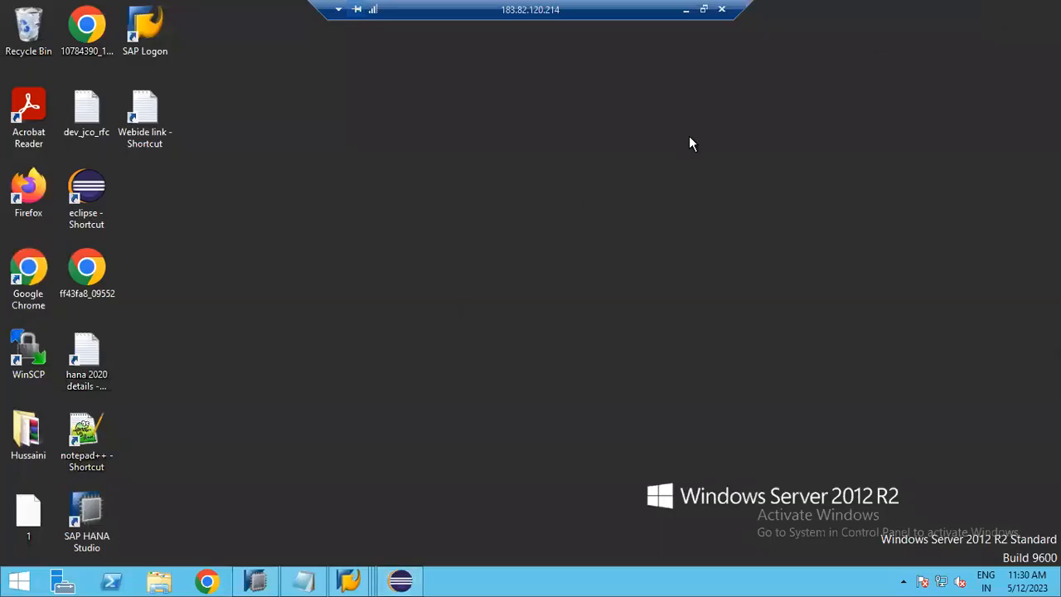
click(685, 10)
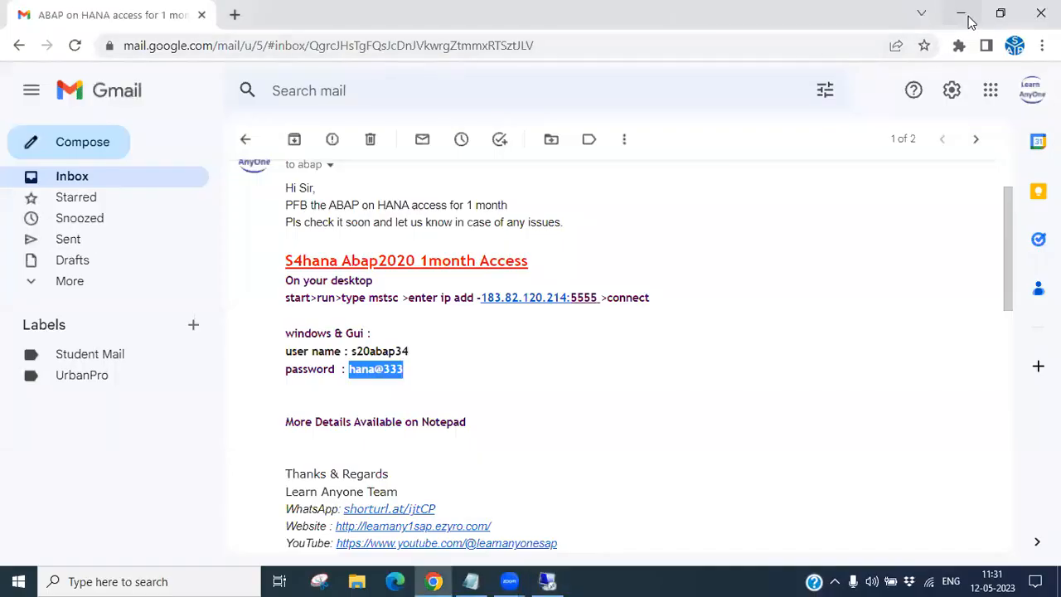
click(963, 15)
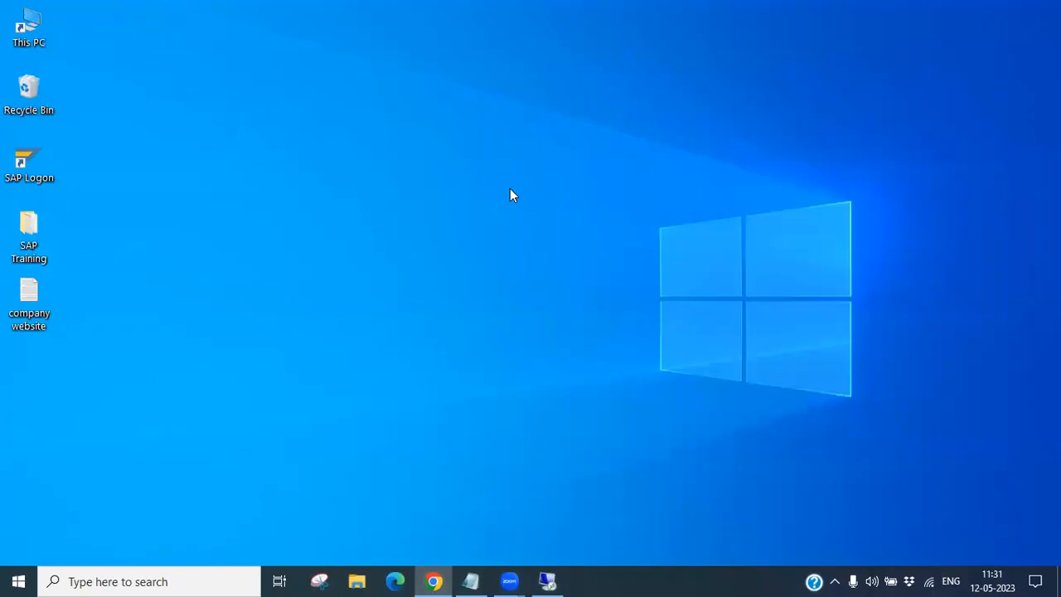